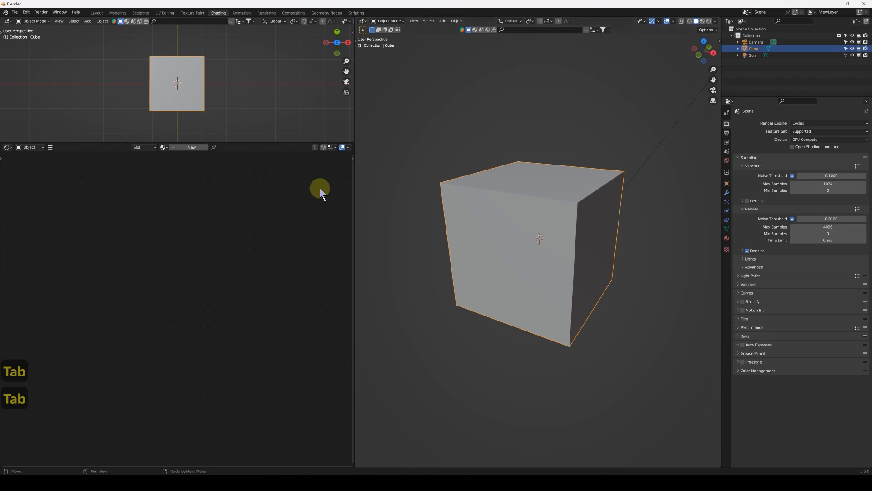
Step: Add a Subdivision Surface modifier to the cube and set its viewport levels to 2
click(727, 193)
click(789, 129)
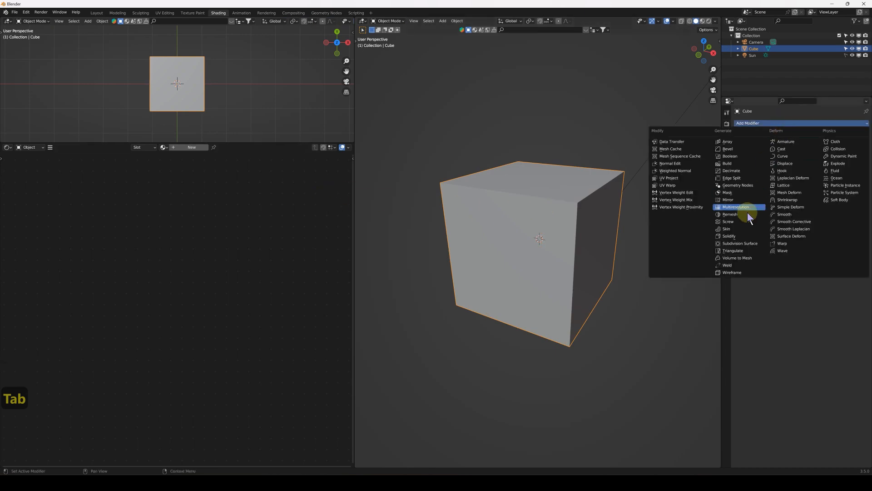
click(746, 247)
click(858, 152)
Step: Create a new material for the cube and add a Brick Texture node to the left of the Principled BSDF
click(184, 147)
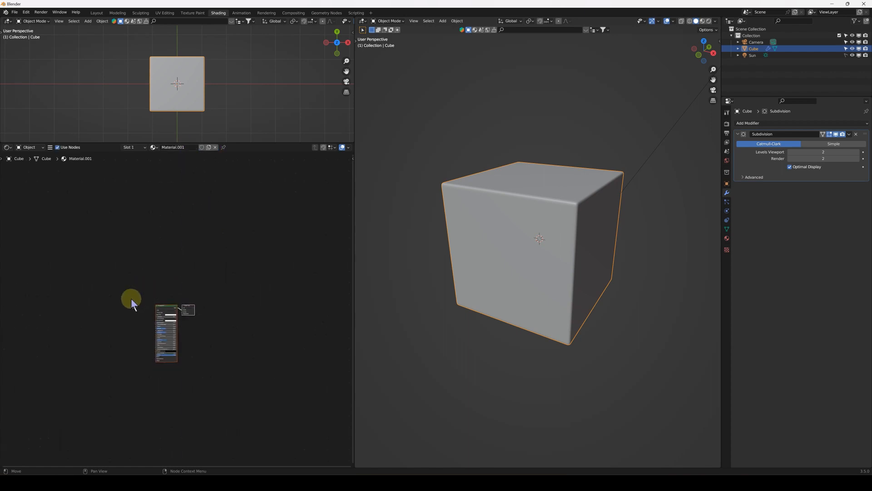
key(Home)
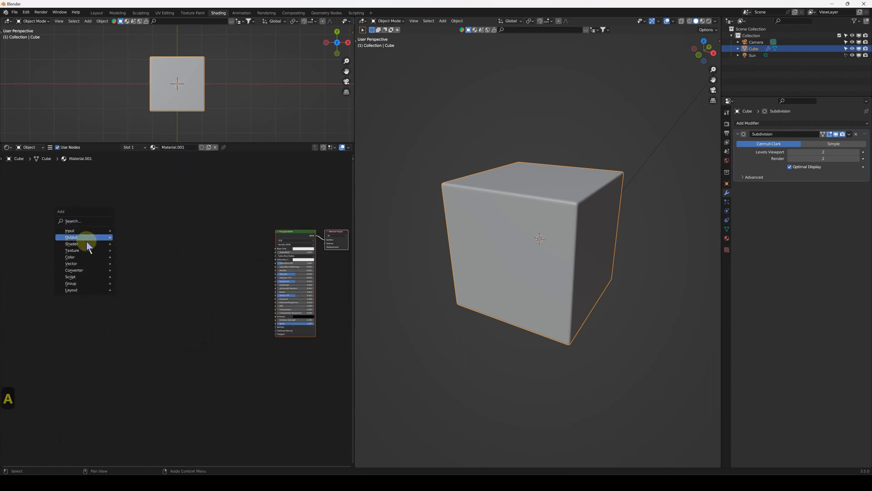
mouse_move(87, 251)
click(142, 266)
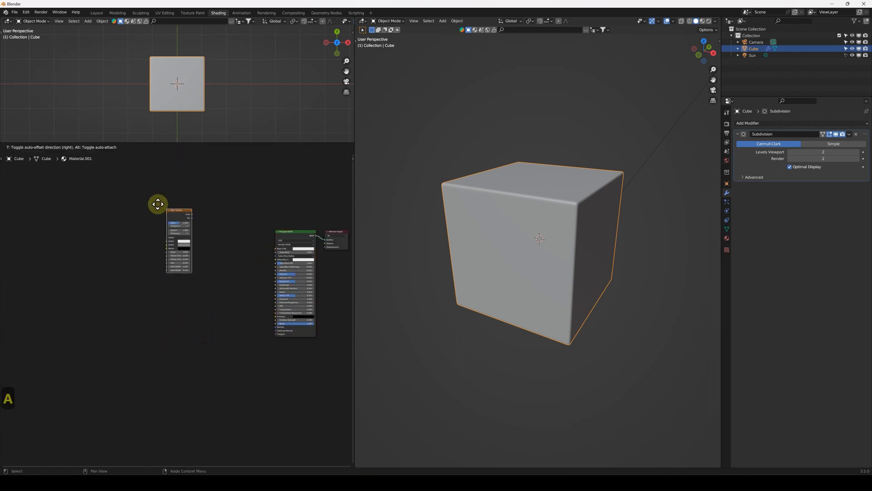
click(119, 197)
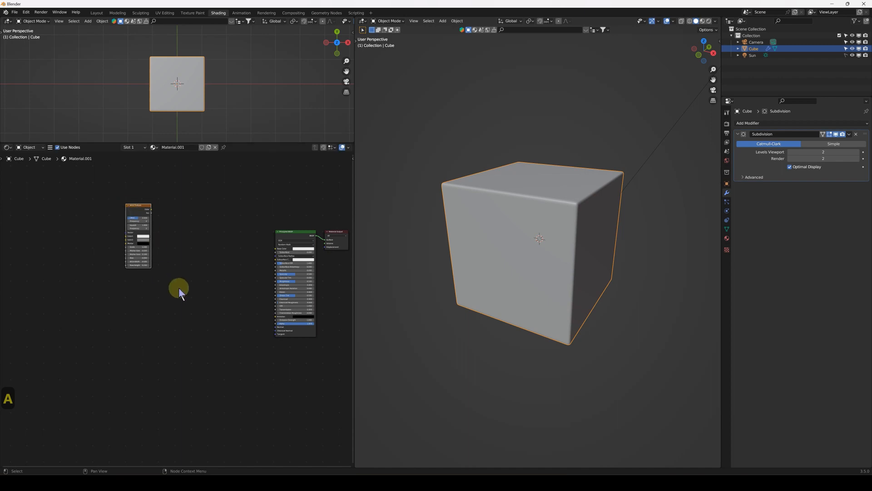
scroll(170, 270, up, 1)
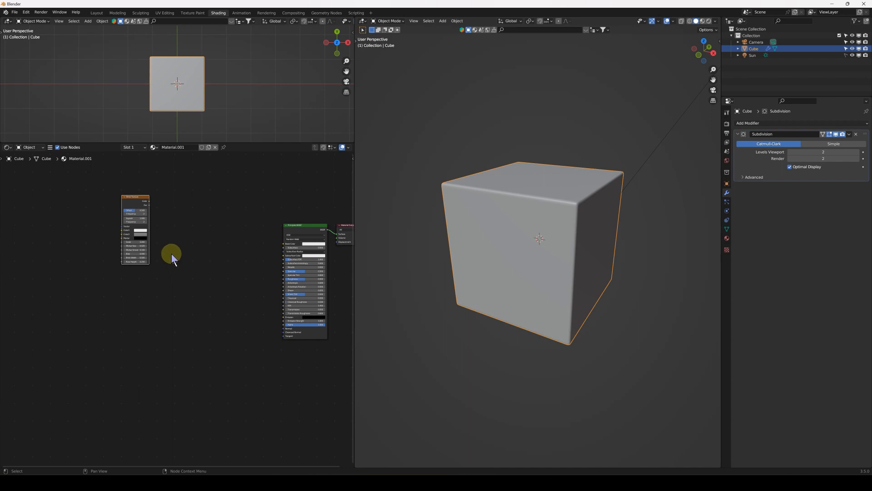
drag(132, 202, 152, 241)
scroll(200, 297, up, 1)
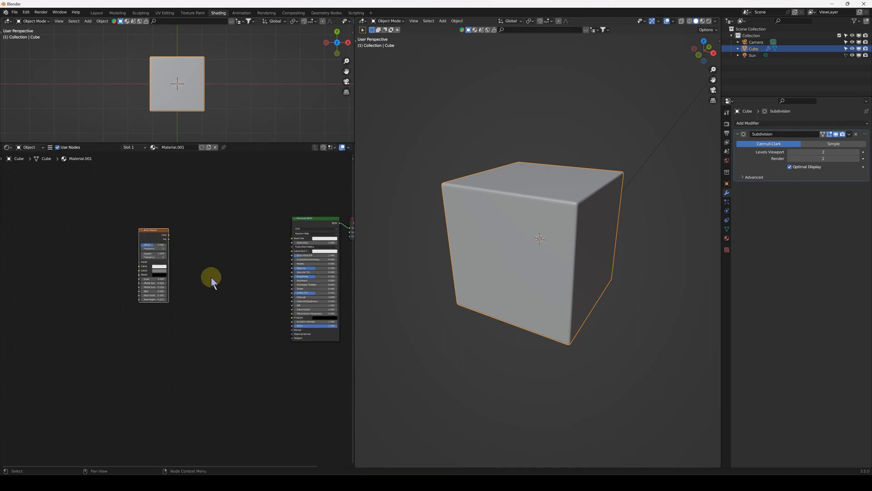
Step: Add a Displacement node beside the Brick Texture and connect the texture's Color output to its Height input
key(shift+a)
key(shift+a)
mouse_move(205, 263)
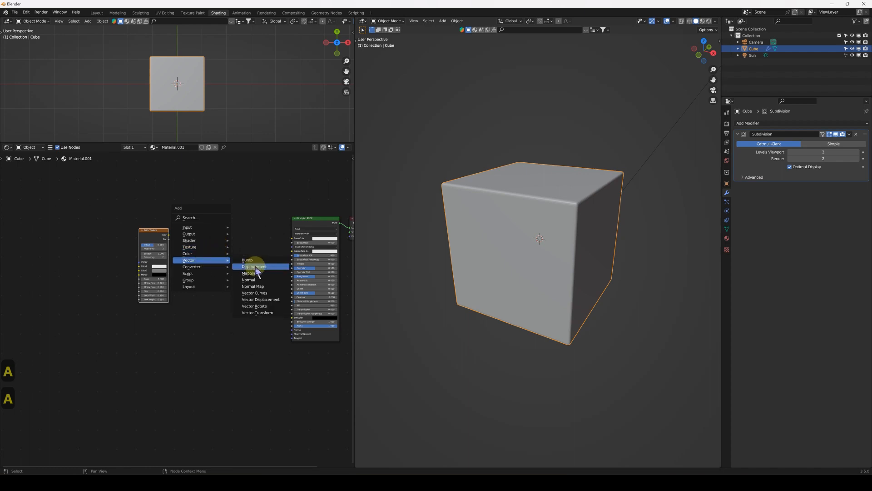
click(253, 267)
click(207, 264)
scroll(171, 236, up, 2)
drag(164, 190, 226, 265)
Step: Connect the Displacement node's output to the Displacement input of the Material Output
scroll(268, 277, down, 2)
middle_drag(268, 277, 172, 288)
drag(141, 288, 257, 255)
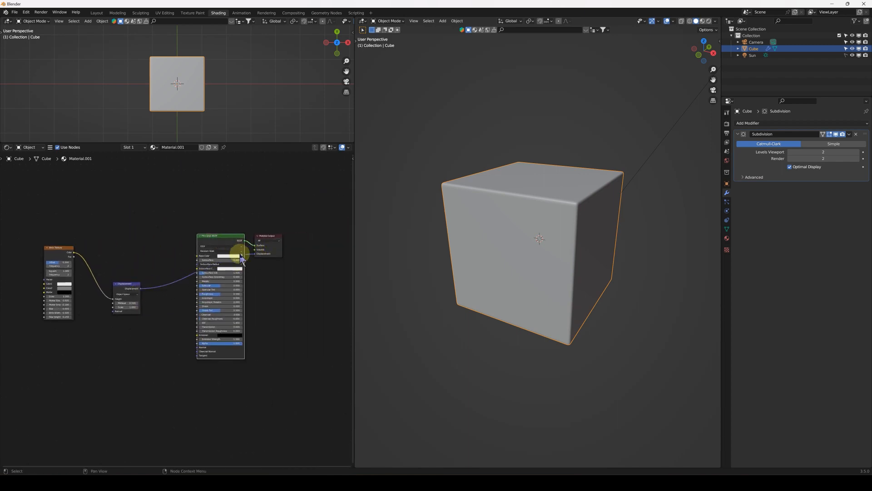
Step: Set the Principled BSDF's base color to a darker reddish-brown brick tone
scroll(229, 248, up, 2)
click(249, 236)
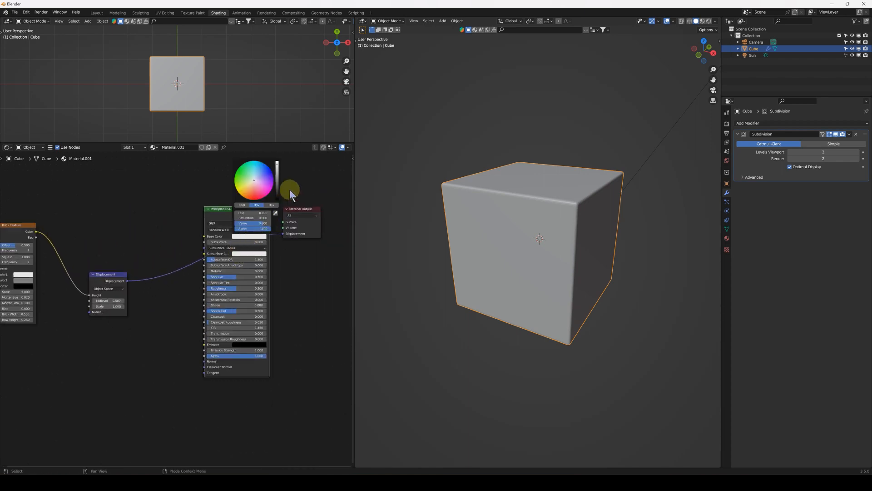
scroll(271, 187, down, 10)
click(247, 191)
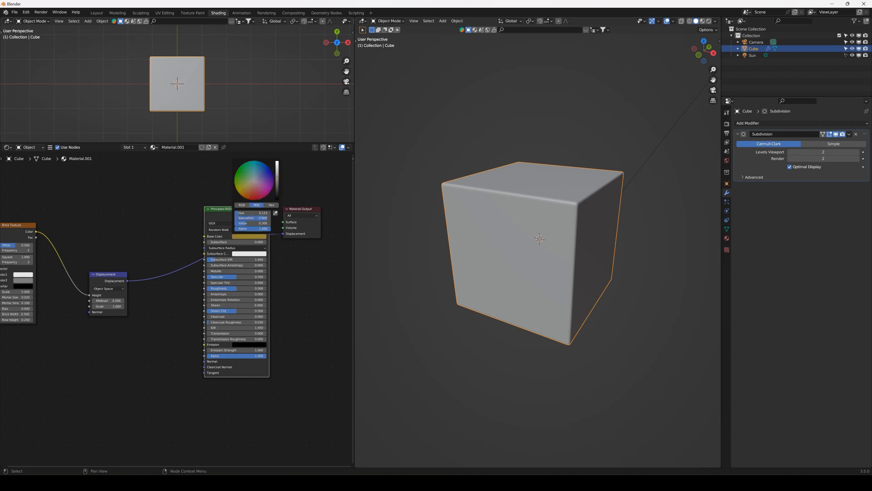
click(252, 193)
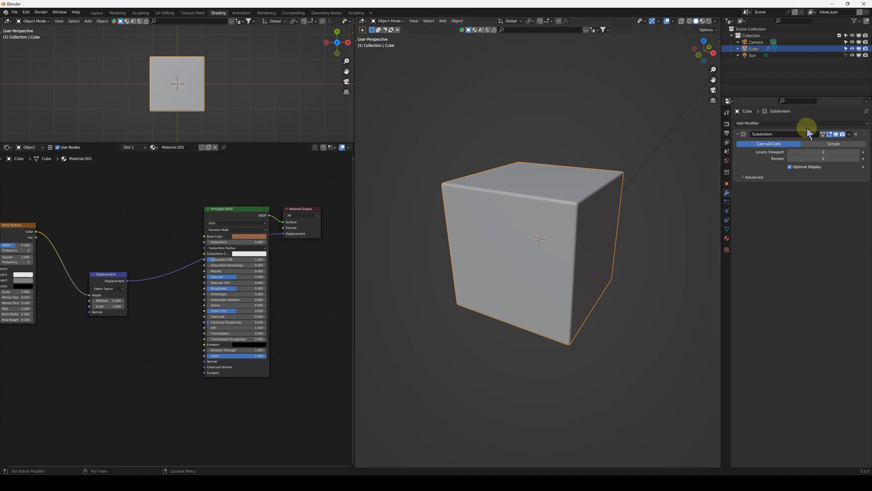
Step: Set the material's surface displacement method to Displacement and Bump and display the large viewport in rendered shading
click(727, 238)
scroll(768, 377, down, 5)
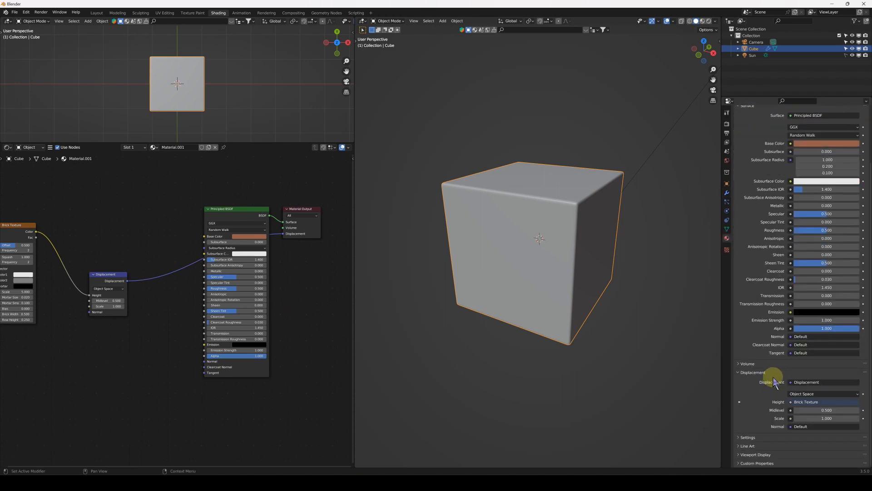
click(748, 437)
scroll(768, 414, down, 4)
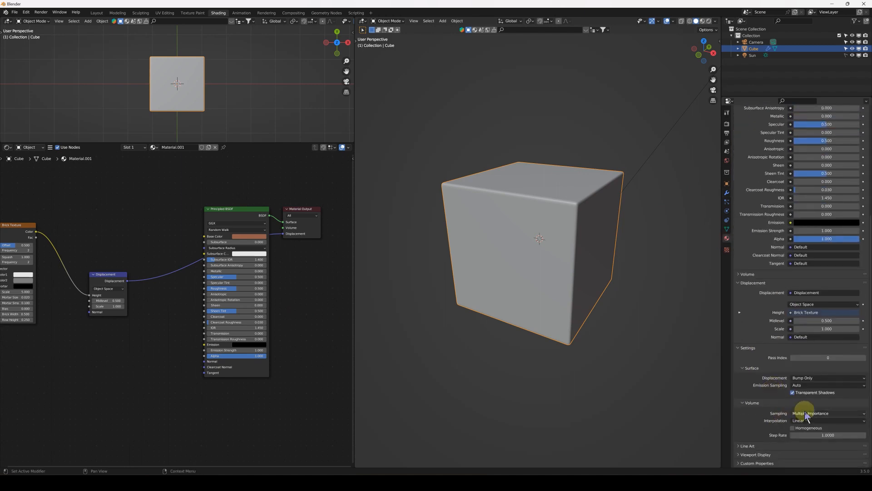
click(824, 382)
click(818, 399)
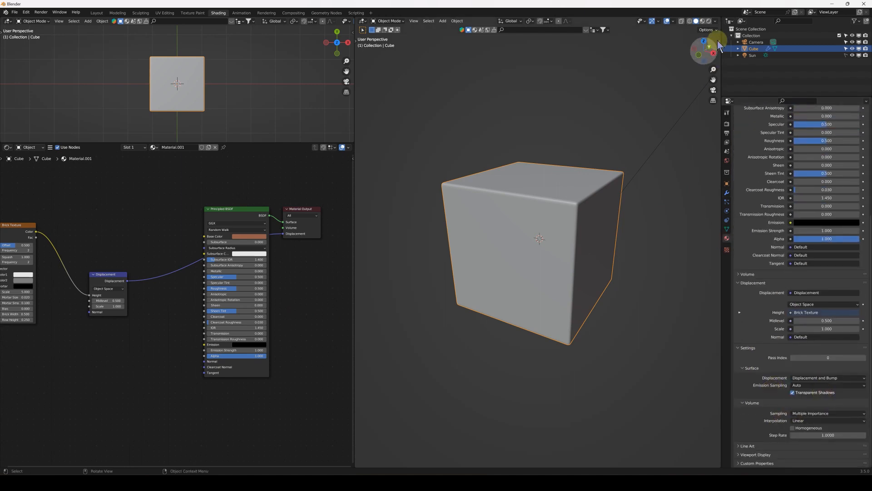
click(709, 21)
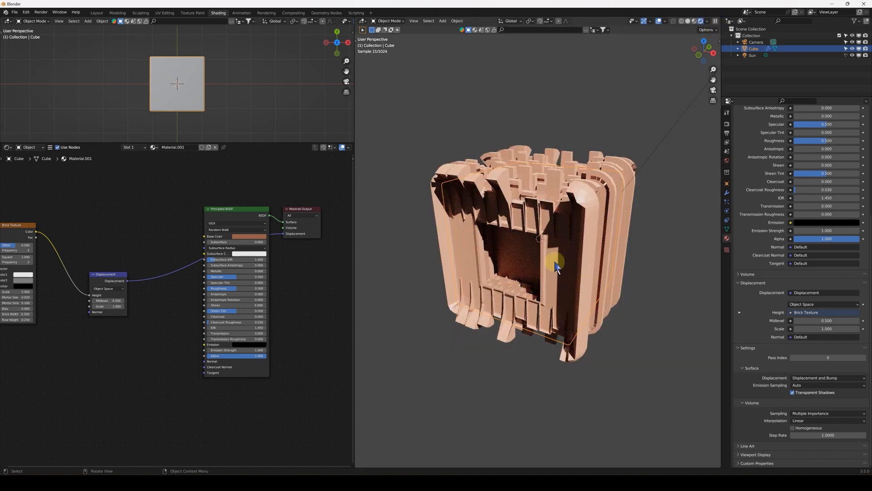
Step: Add a Texture Coordinate node and connect its UV output to the Brick Texture's Vector input
middle_drag(96, 305, 237, 304)
scroll(142, 282, down, 1)
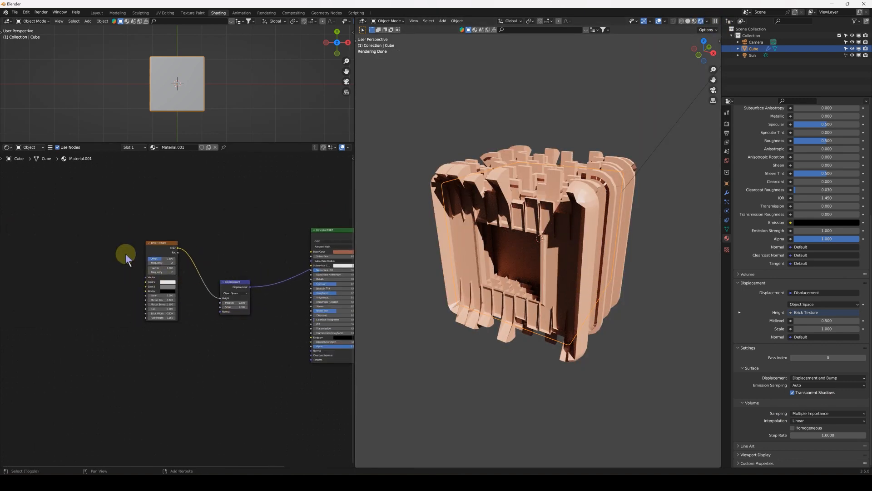
key(shift+a)
mouse_move(136, 237)
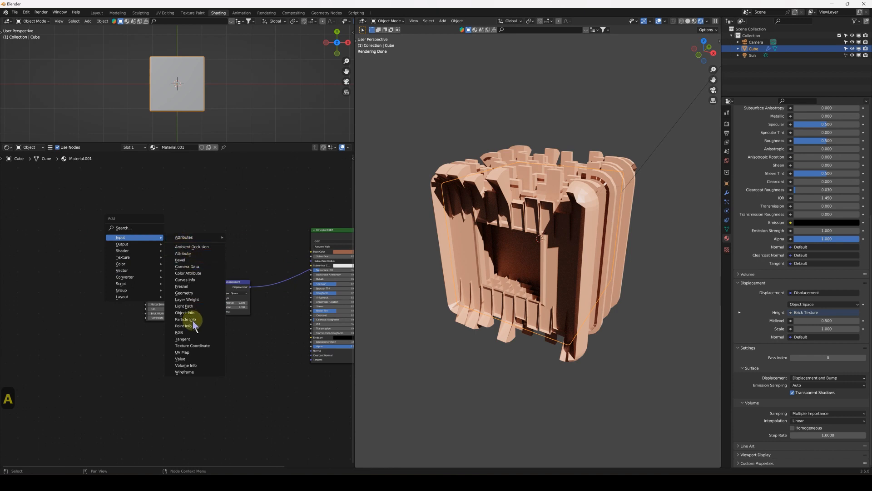
click(200, 347)
click(76, 260)
scroll(76, 262, up, 2)
drag(66, 246, 131, 264)
Step: Unwrap all of the cube's faces with Cube Projection and return to Object Mode
key(Tab)
key(a)
key(u)
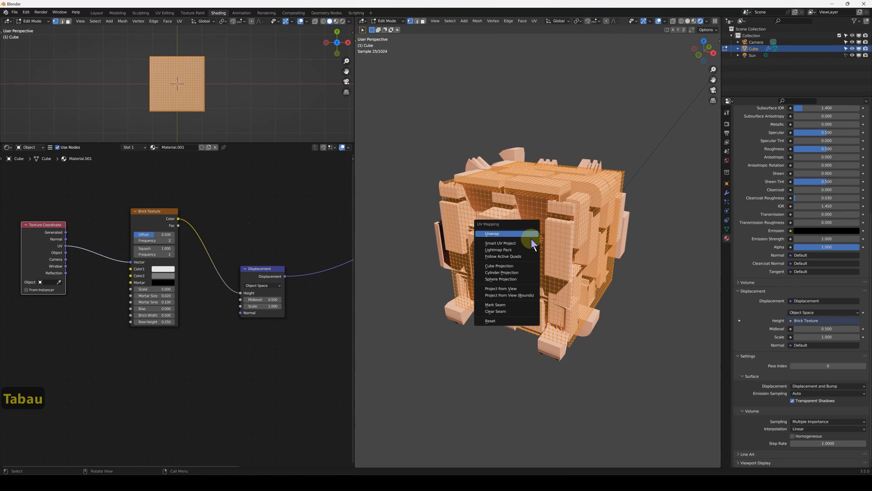
click(509, 267)
key(Tab)
Step: Set the Displacement node's scale to 0.2 and inspect the brick relief on the cube
scroll(190, 317, up, 1)
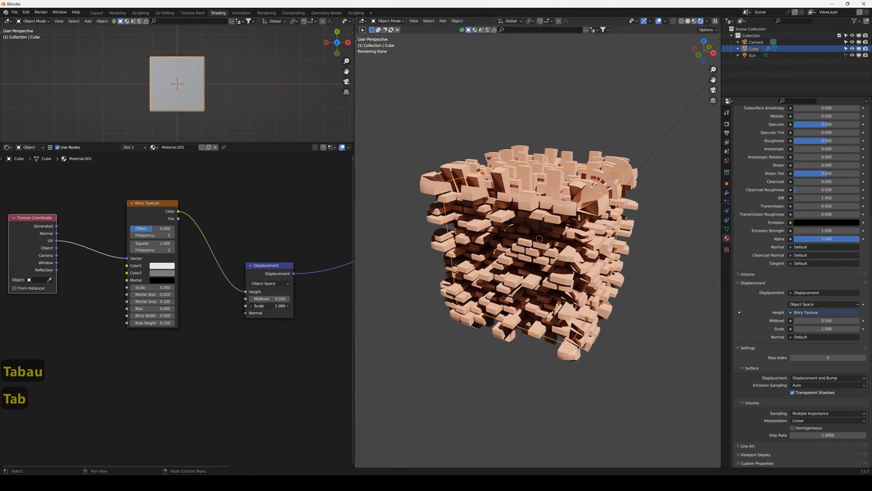
text(.2)
key(Return)
middle_drag(500, 234, 533, 254)
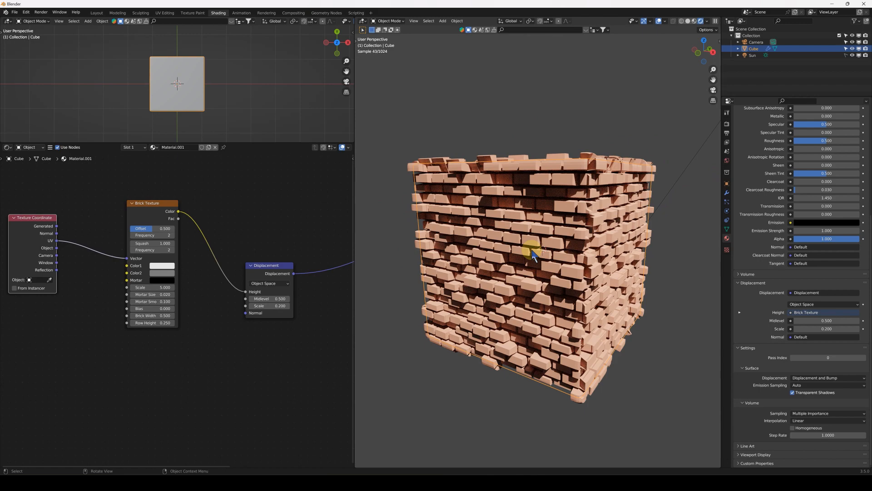
mouse_move(533, 254)
middle_down()
mouse_move(530, 238)
mouse_move(563, 224)
mouse_move(546, 249)
mouse_move(526, 249)
mouse_move(546, 250)
middle_up()
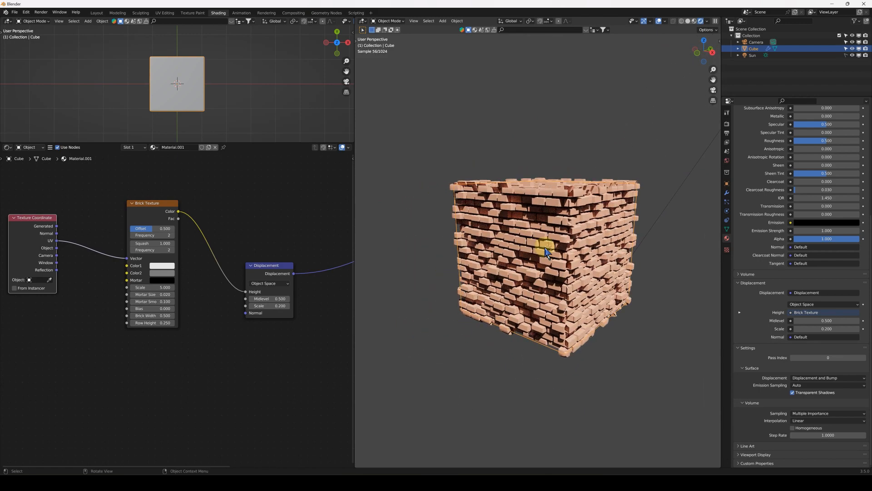
Step: Move the Principled BSDF node above the Displacement node to free up space in the node tree
scroll(266, 256, down, 2)
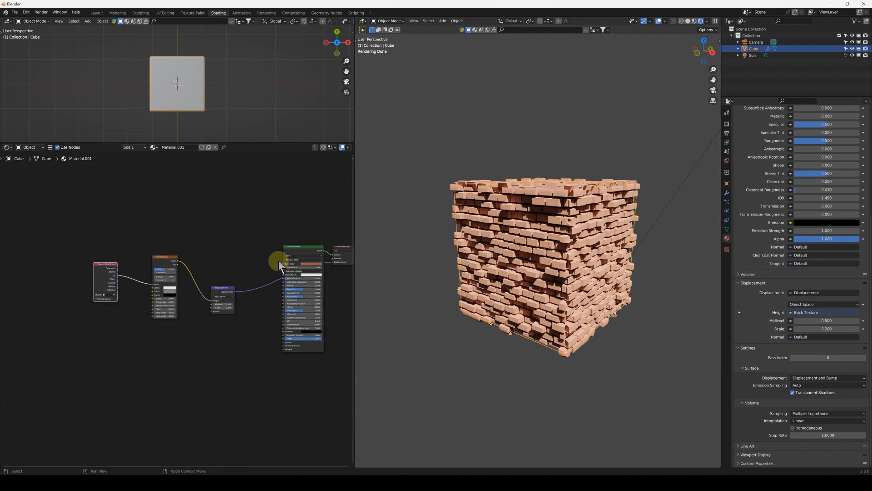
middle_drag(279, 254, 259, 259)
drag(267, 248, 184, 165)
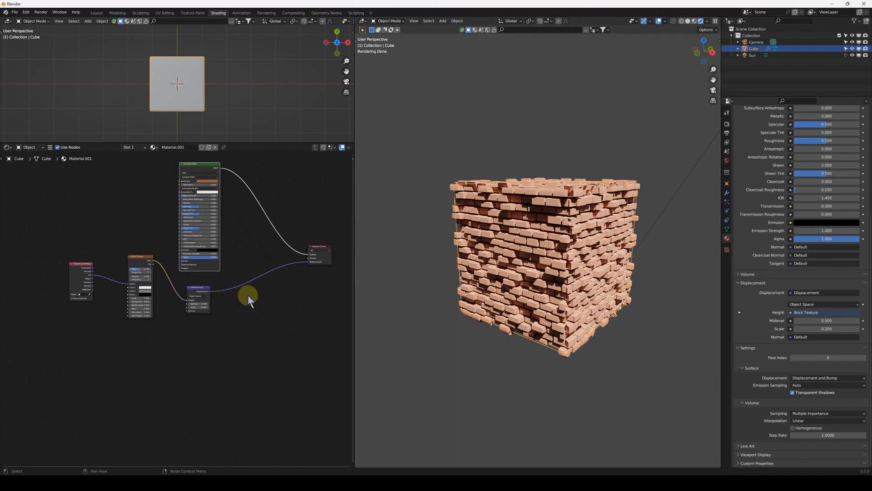
middle_drag(238, 325, 244, 306)
scroll(247, 317, up, 1)
scroll(560, 248, up, 1)
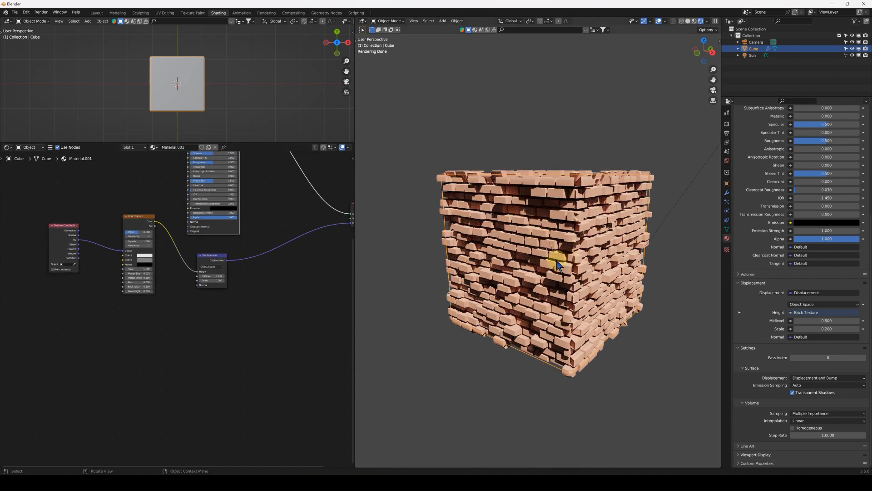
Step: Add an Emission shader node below the Displacement node
click(189, 331)
key(shift+a)
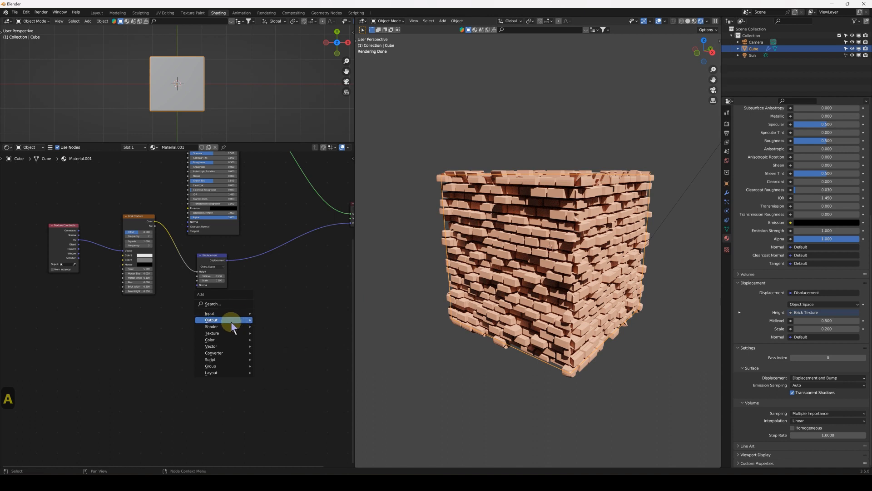
mouse_move(232, 321)
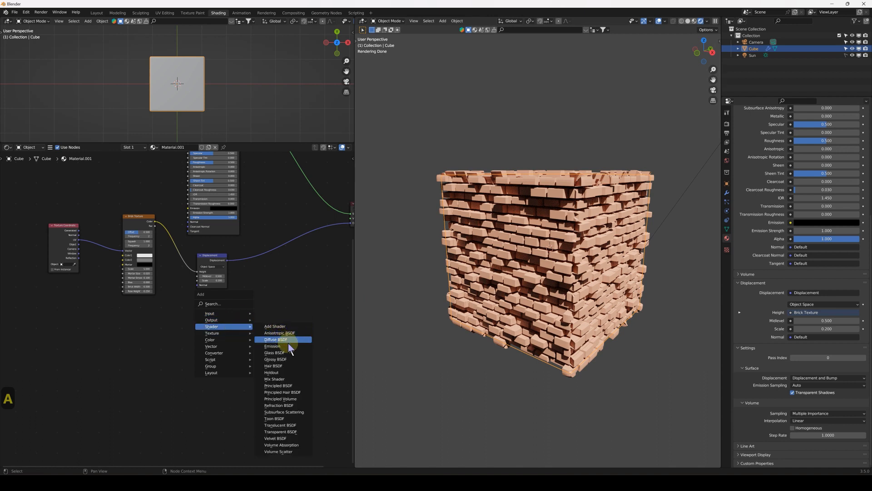
click(282, 341)
click(182, 320)
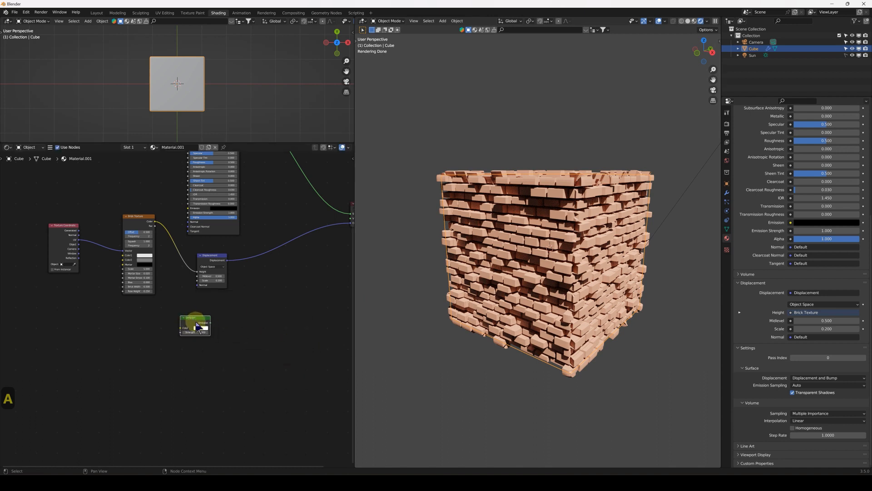
Step: Turn the small 3D viewport into an Image Editor and create a 4096 × 4096 px image named DISPLACEMENT without alpha
click(8, 22)
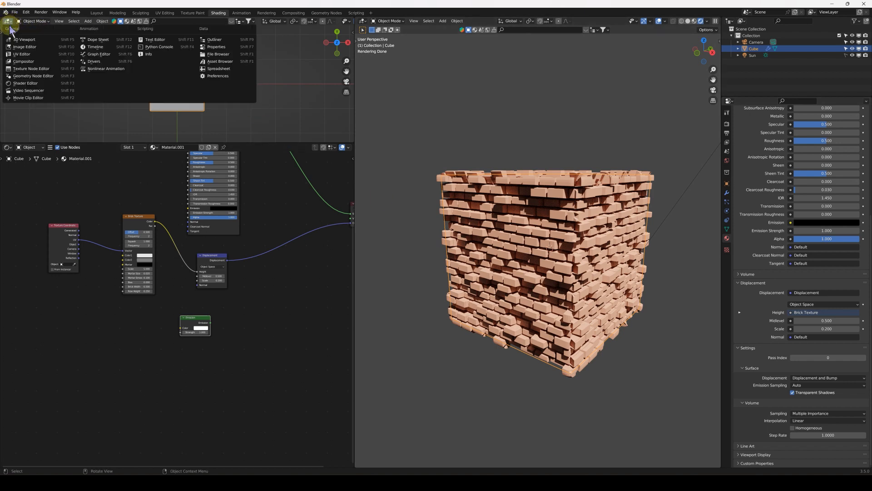
click(21, 46)
click(166, 22)
click(176, 36)
text(DIPL)
key(shift+BackSpace)
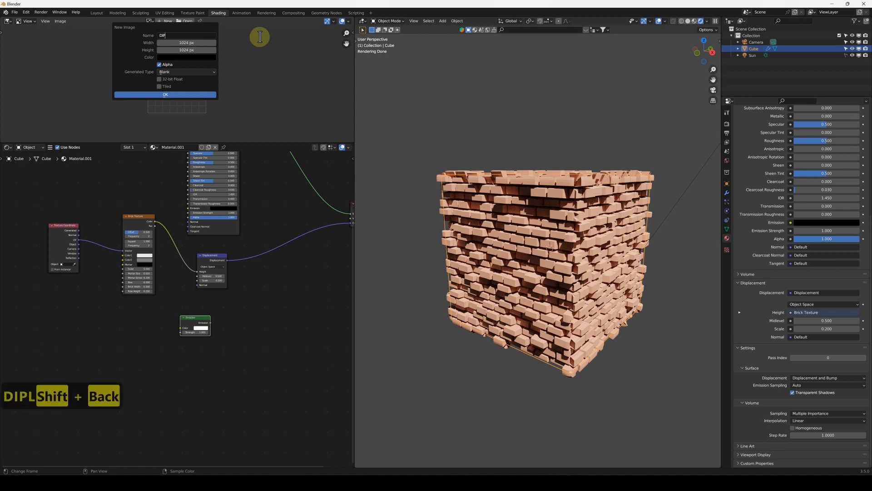
key(shift+BackSpace)
text(SPLACEMENT)
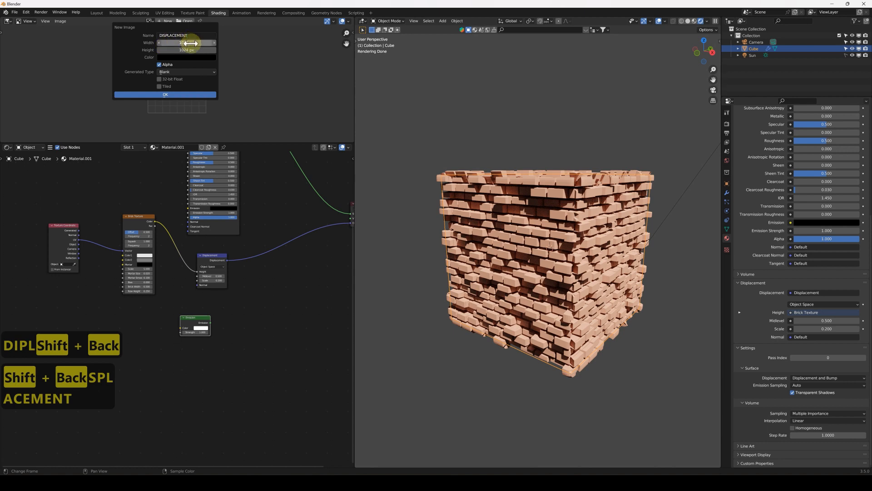
click(191, 43)
text(4096)
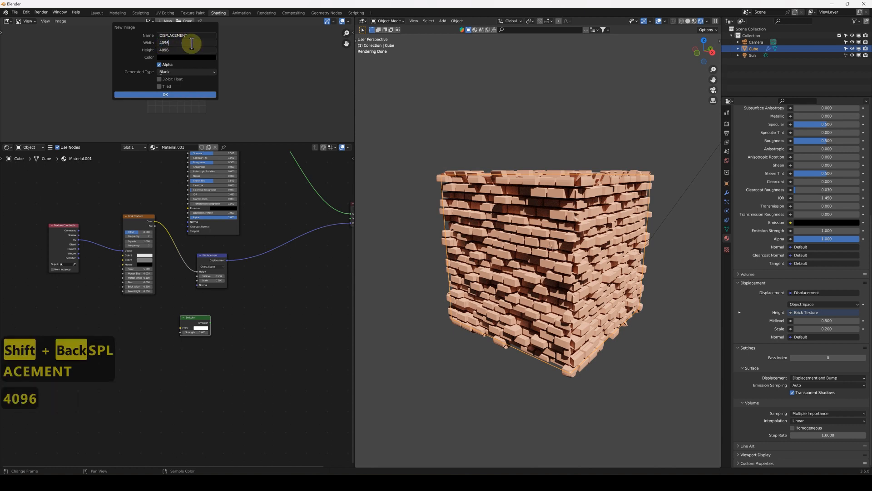
click(160, 64)
click(173, 94)
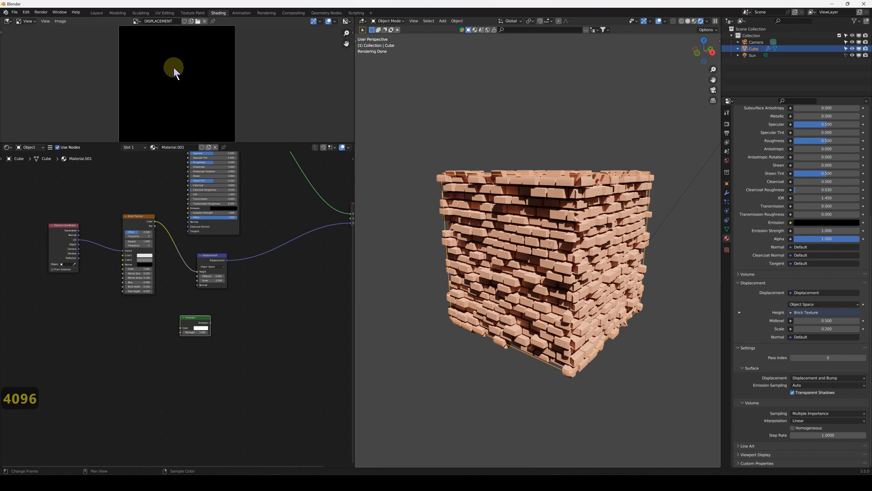
Step: Add an Image Texture node below the Emission node
scroll(182, 73, down, 1)
scroll(191, 313, up, 3)
middle_drag(224, 332, 181, 193)
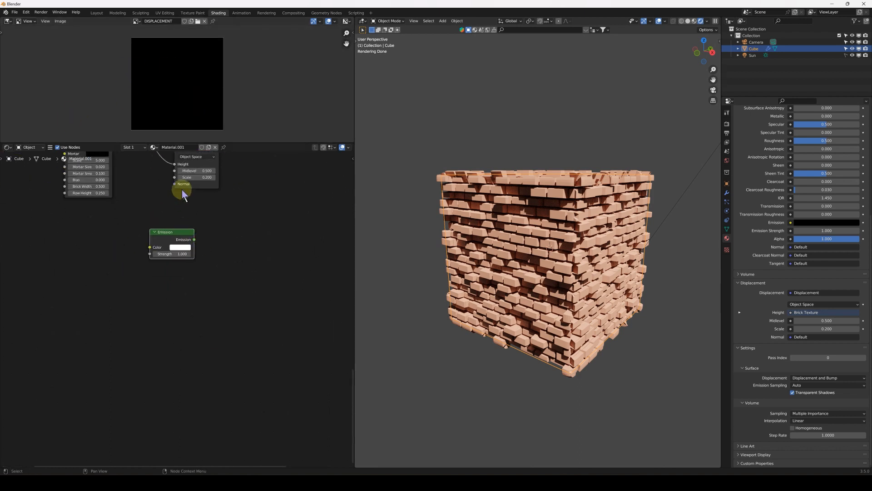
key(shift+a)
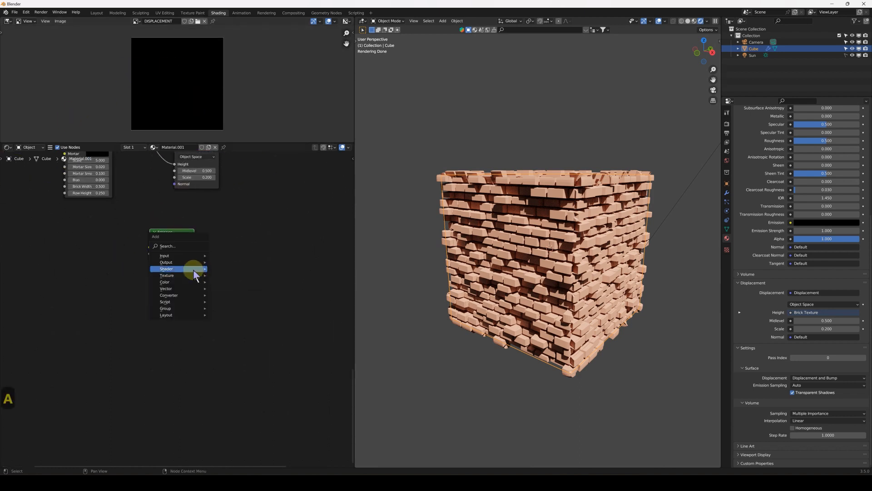
mouse_move(195, 275)
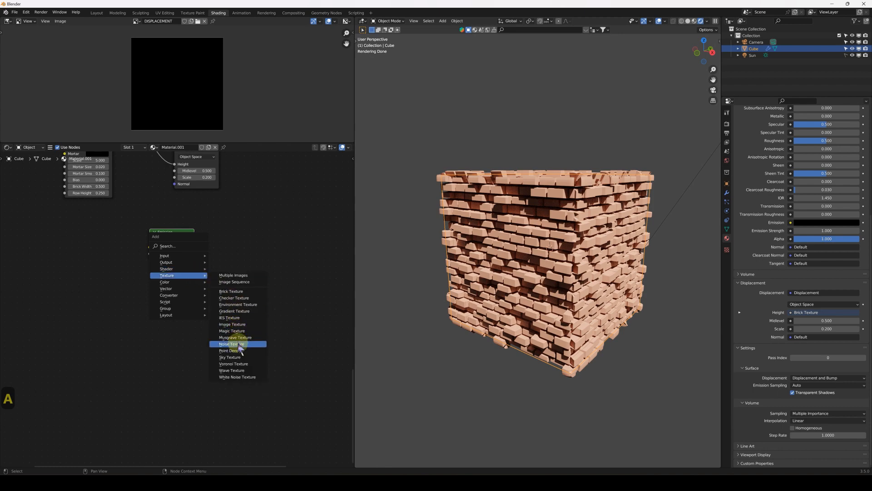
click(232, 324)
click(140, 285)
scroll(139, 310, up, 1)
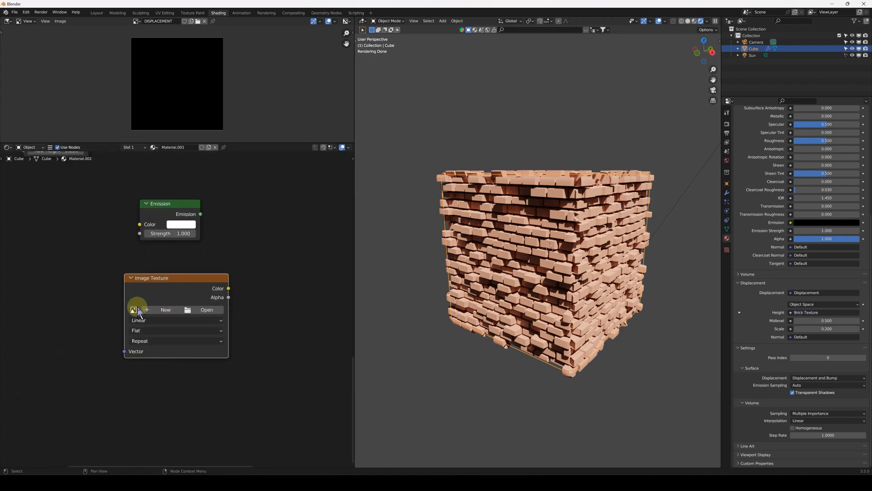
Step: Assign the DISPLACEMENT image to the new Image Texture node
click(138, 311)
click(189, 320)
scroll(174, 301, down, 1)
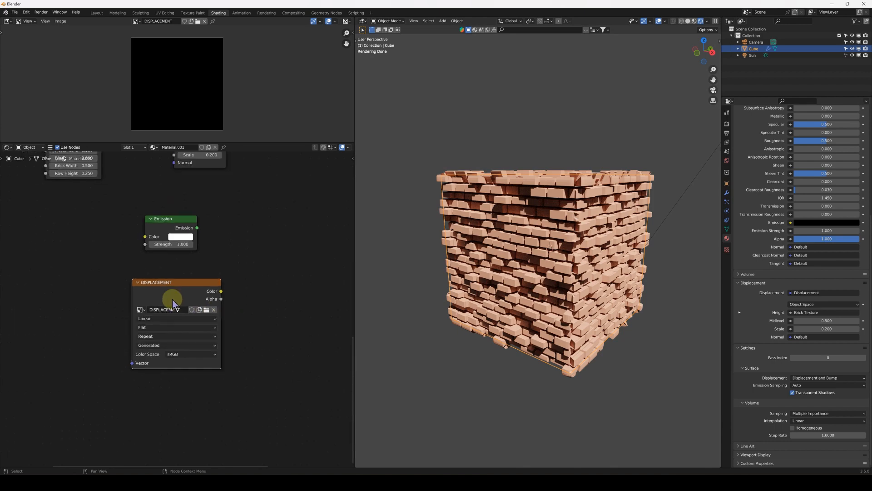
scroll(173, 301, down, 2)
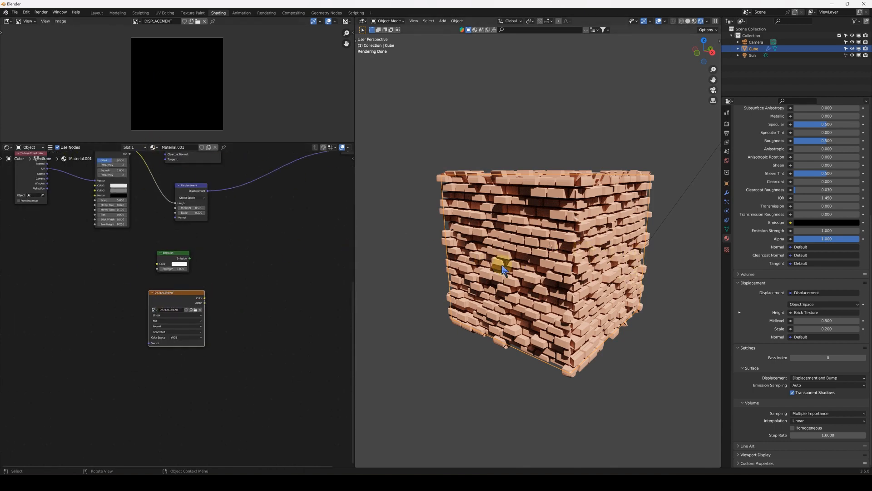
Step: Set the render max samples to 1 and disable render denoising
click(727, 125)
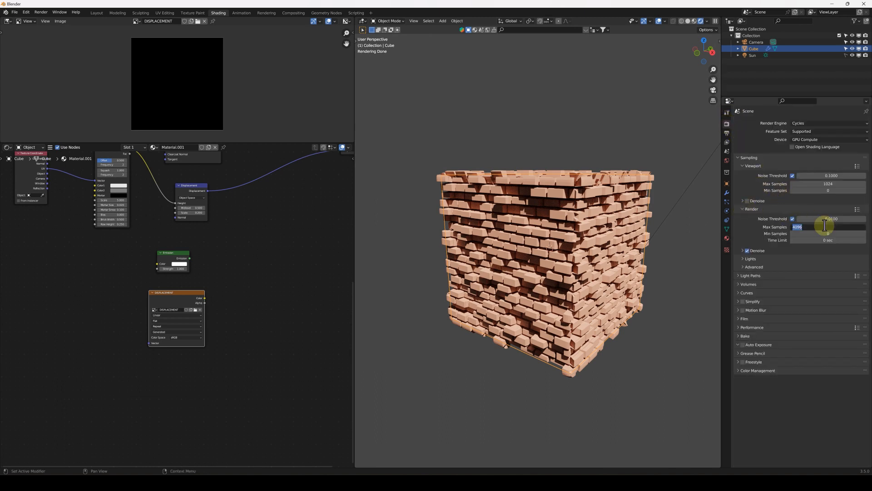
text(1)
key(Return)
click(748, 250)
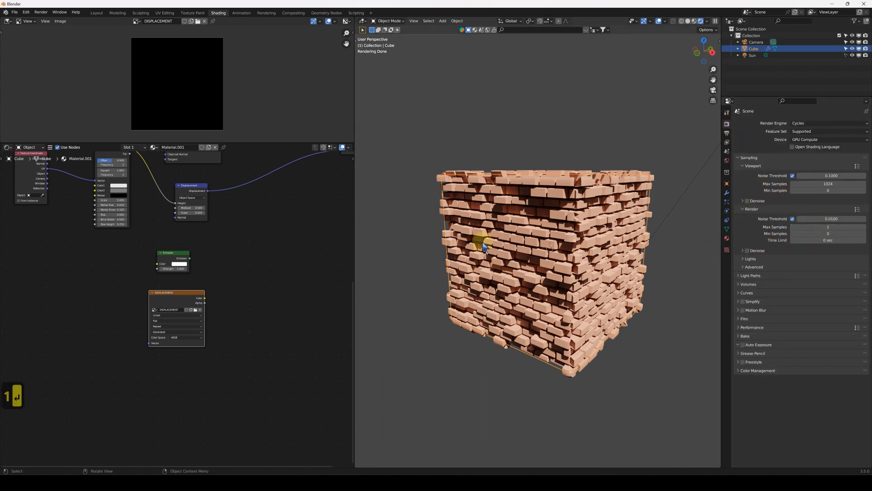
Step: Set the bake type to Emit in the render bake settings
middle_drag(557, 257, 681, 191)
middle_drag(572, 234, 548, 243)
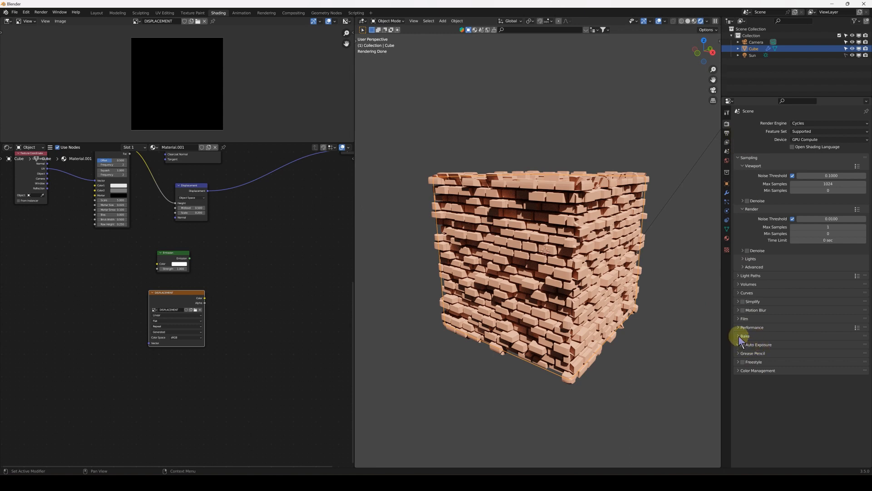
click(740, 336)
scroll(770, 341, down, 2)
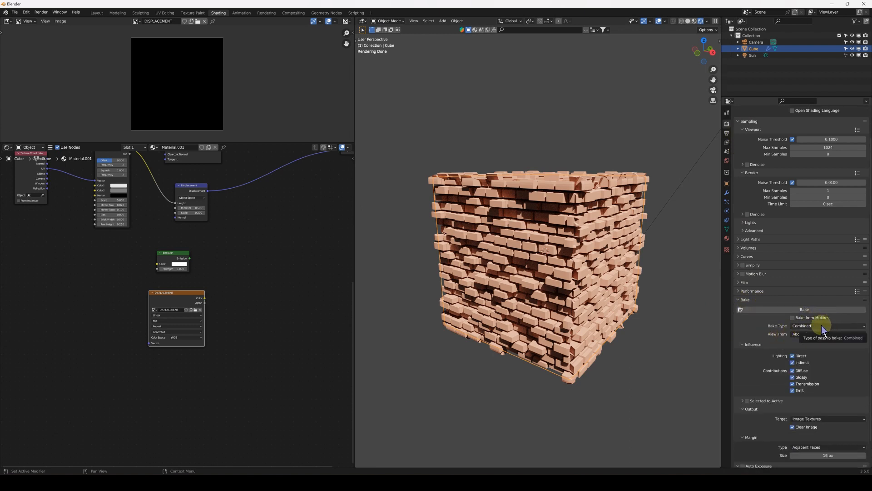
click(814, 325)
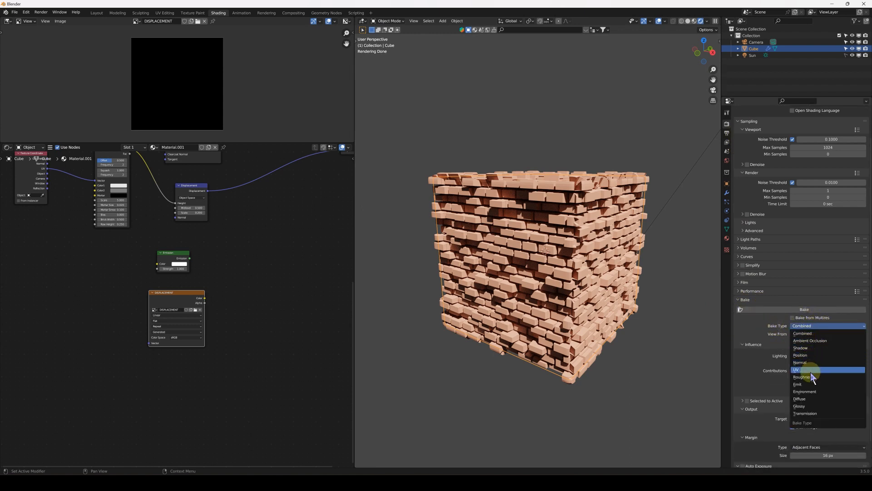
click(802, 384)
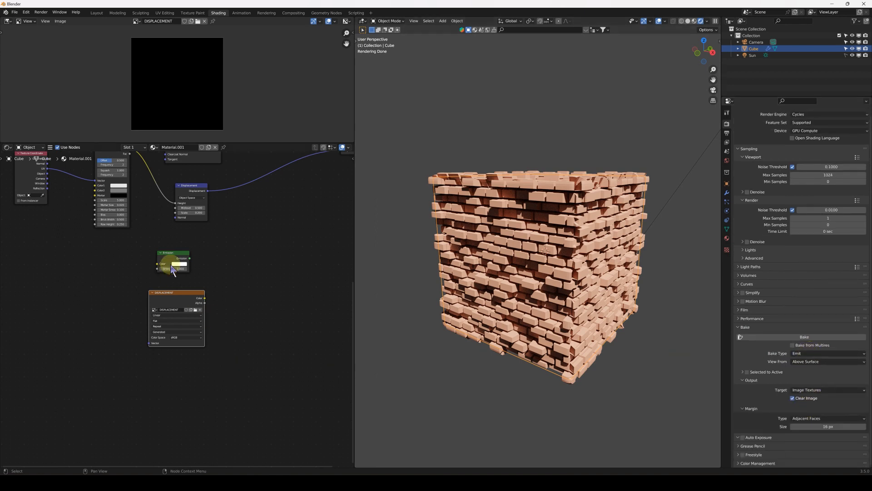
Step: Move the Texture Coordinate and Brick Texture nodes away from the Displacement node to make room between them
middle_drag(195, 227, 316, 291)
click(150, 231)
key(g)
click(182, 293)
scroll(245, 328, up, 2)
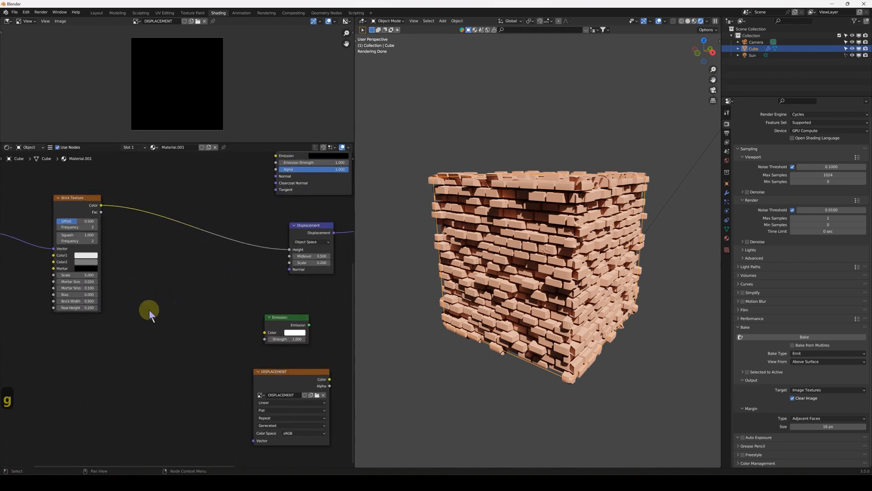
Step: Feed the Brick Texture's Color output into the Emission color and connect the Emission shader to the material output surface
drag(102, 205, 166, 249)
drag(263, 325, 266, 330)
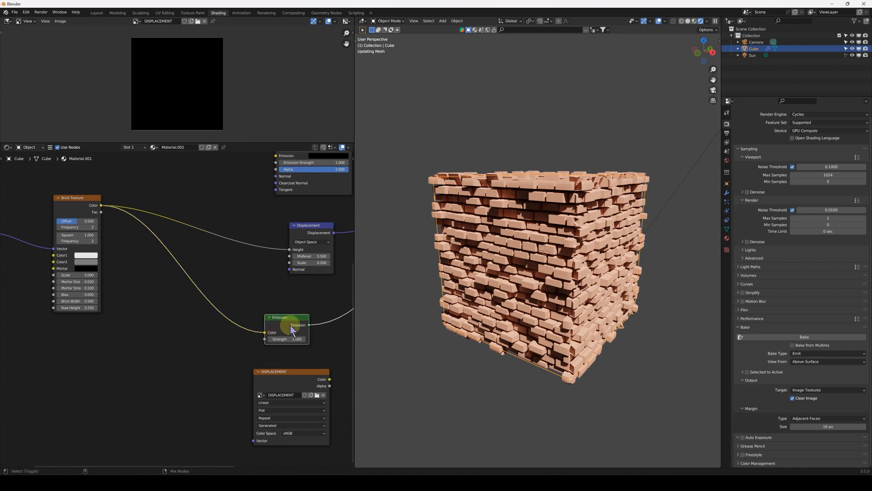
middle_drag(503, 302, 545, 313)
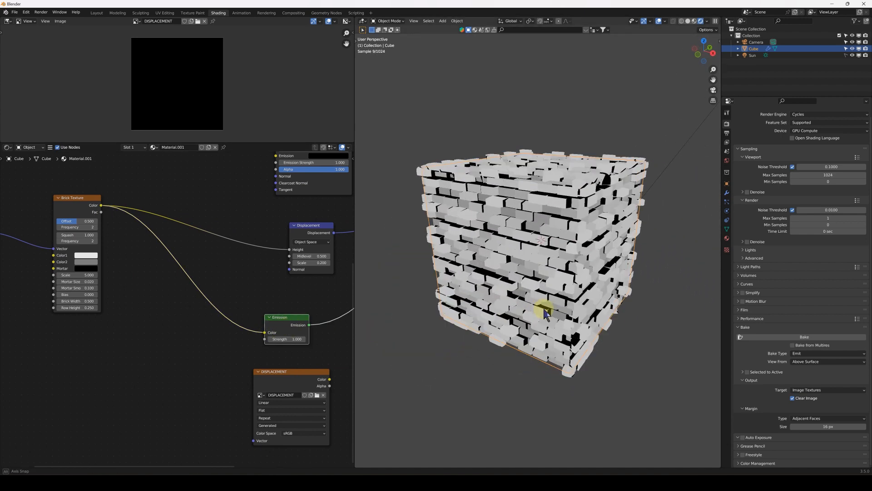
scroll(282, 318, down, 1)
key(Home)
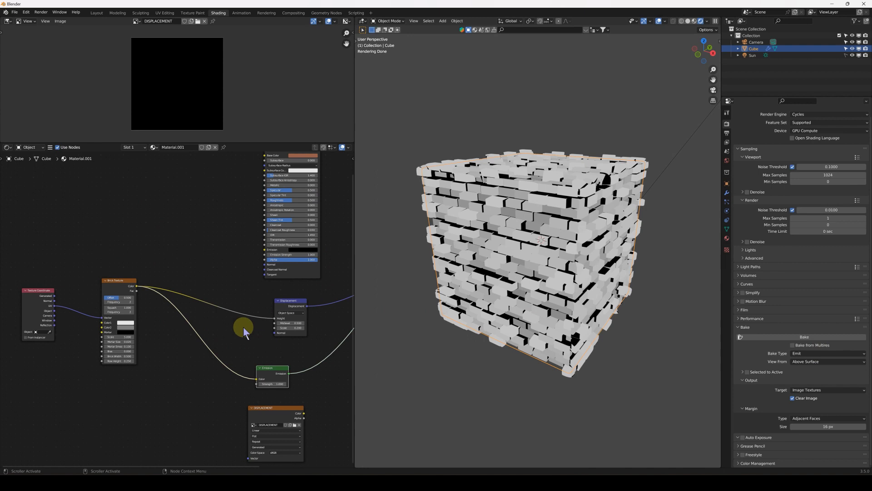
middle_drag(267, 249, 267, 261)
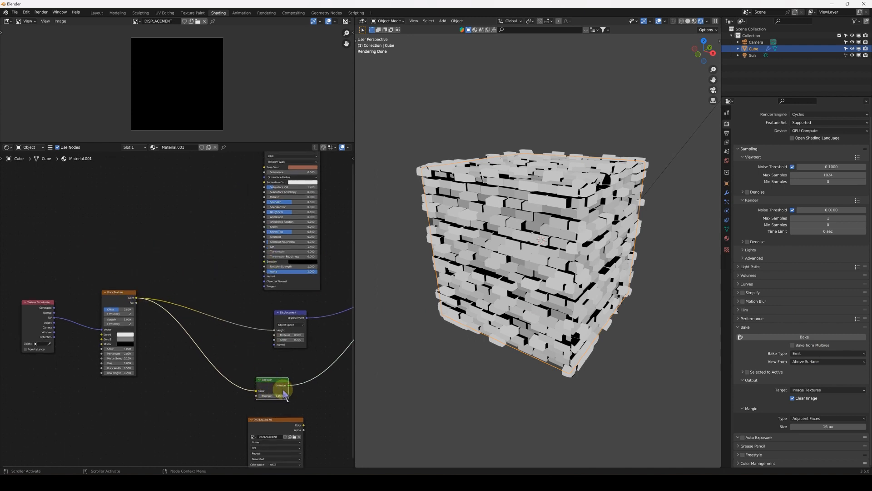
Step: Make the DISPLACEMENT Image Texture node active and bake the Emit pass into its image
click(189, 332)
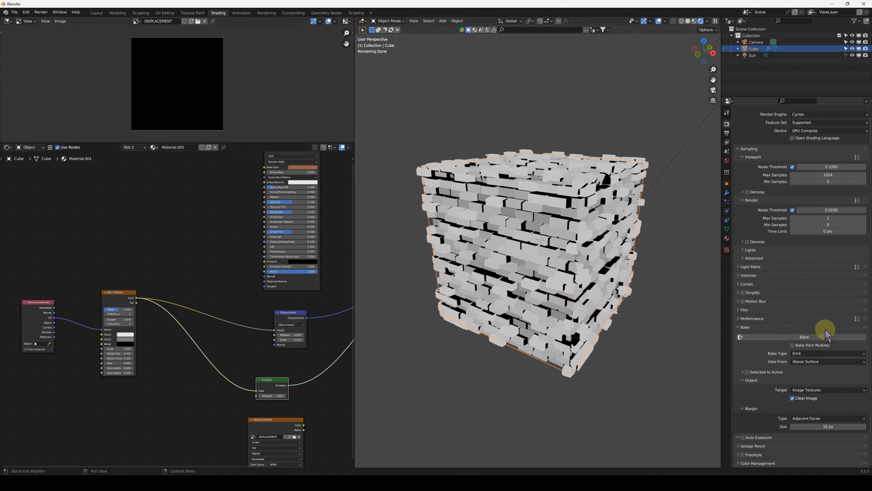
scroll(778, 295, up, 1)
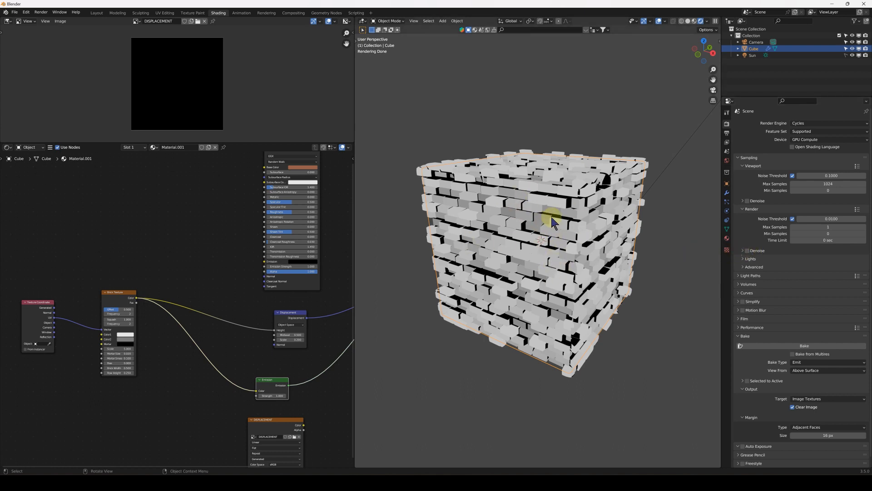
click(279, 428)
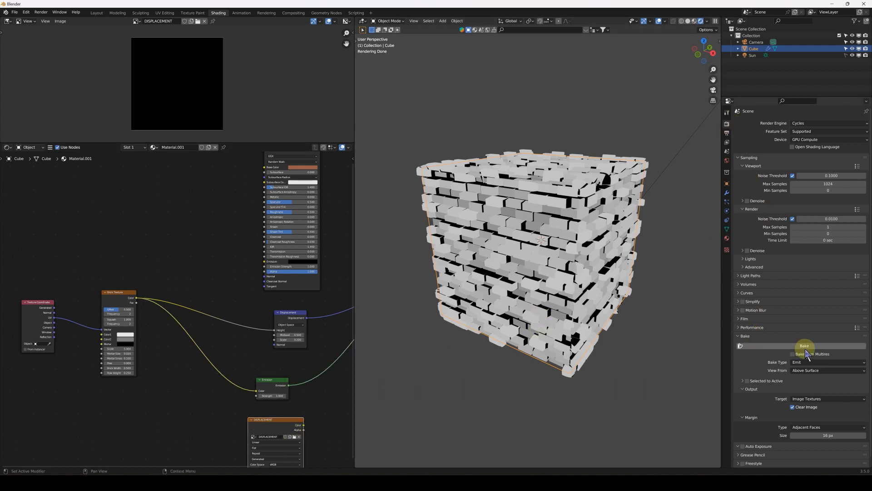
click(805, 347)
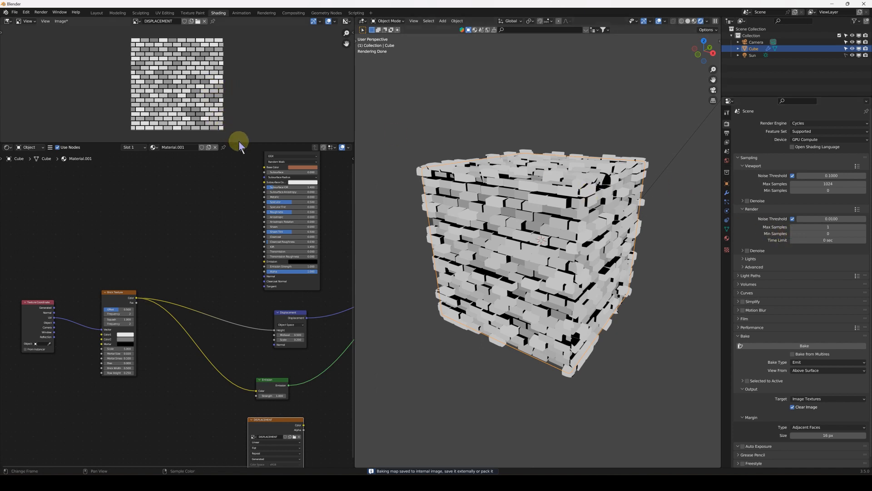
Step: Enlarge the Image Editor area and inspect the baked brick map
drag(238, 143, 240, 195)
scroll(209, 121, up, 3)
scroll(230, 83, down, 1)
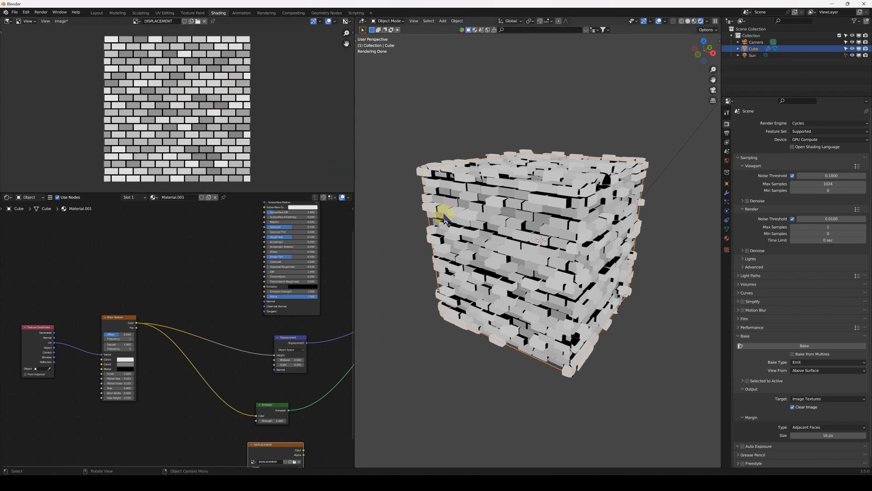
Step: Duplicate the cube and place the copy beside the original along the X axis
scroll(481, 226, down, 3)
shift+middle_drag(486, 234, 547, 240)
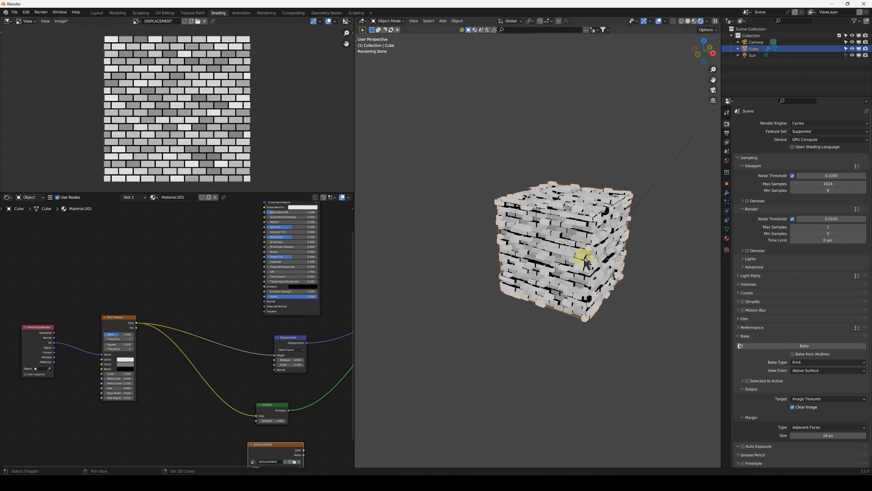
key(shift+d)
key(x)
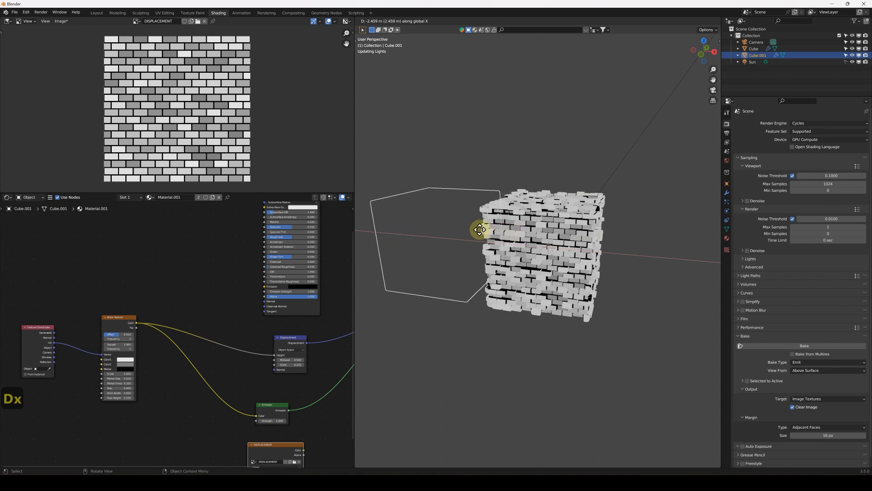
click(463, 232)
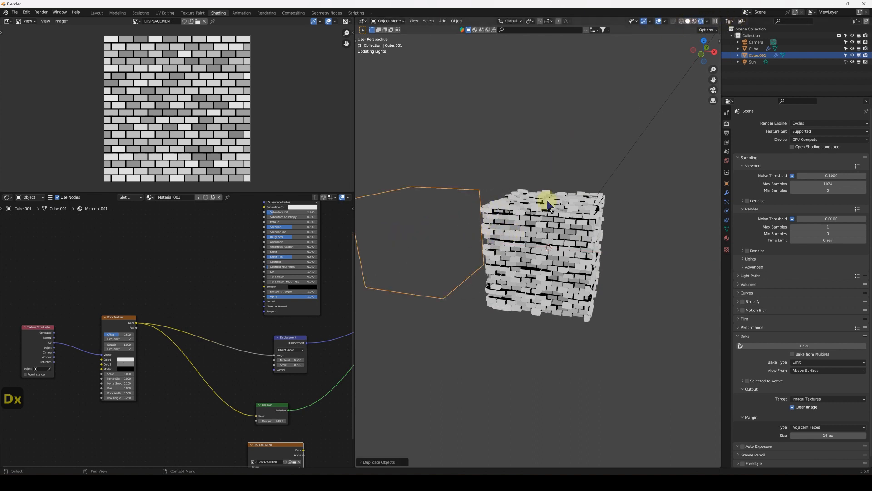
Step: Switch the 3D viewport to Solid shading and delete the original cube
key(z)
middle_drag(508, 240, 588, 261)
click(574, 253)
key(x)
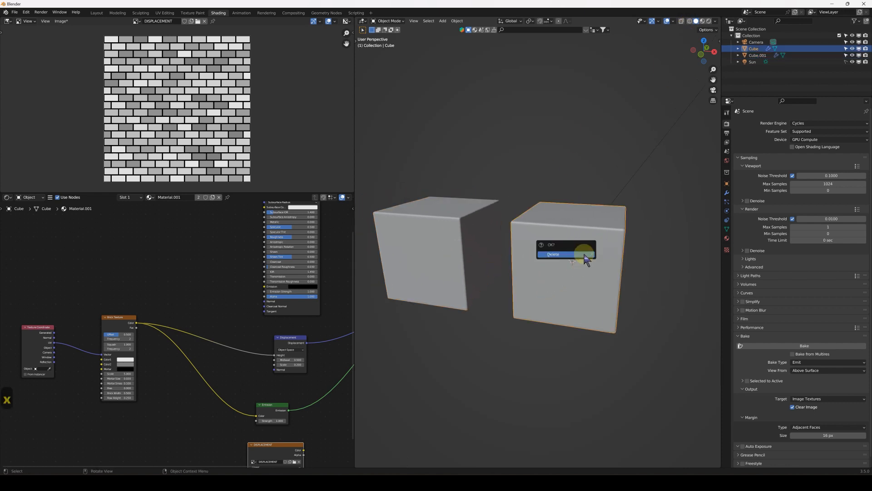
click(584, 254)
Step: Unlink the brick material from the duplicated cube
click(469, 248)
ctrl+scroll(443, 244, down, 3)
click(220, 197)
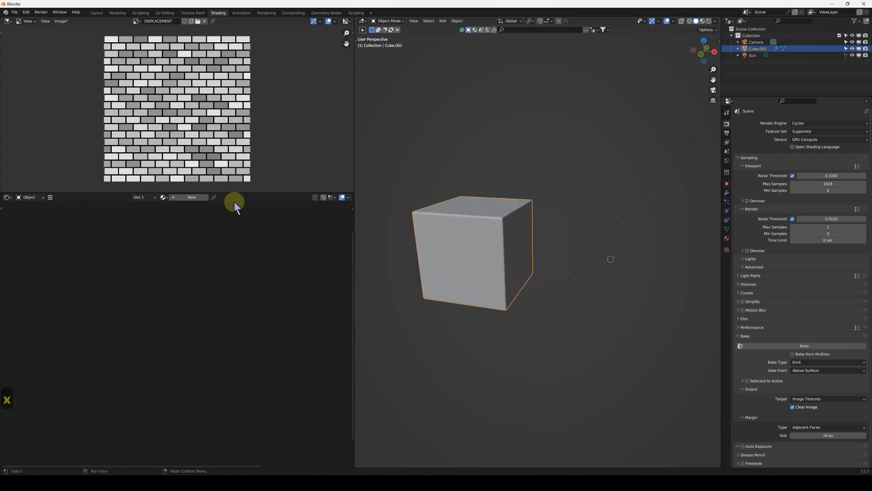
ctrl+scroll(512, 259, down, 2)
scroll(545, 273, up, 3)
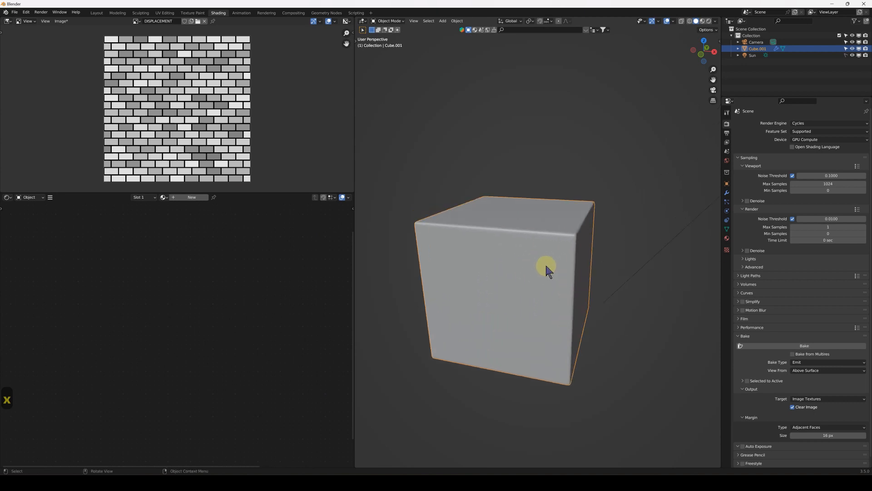
Step: Add a Displace modifier to the duplicated cube below its Subdivision modifier
click(726, 193)
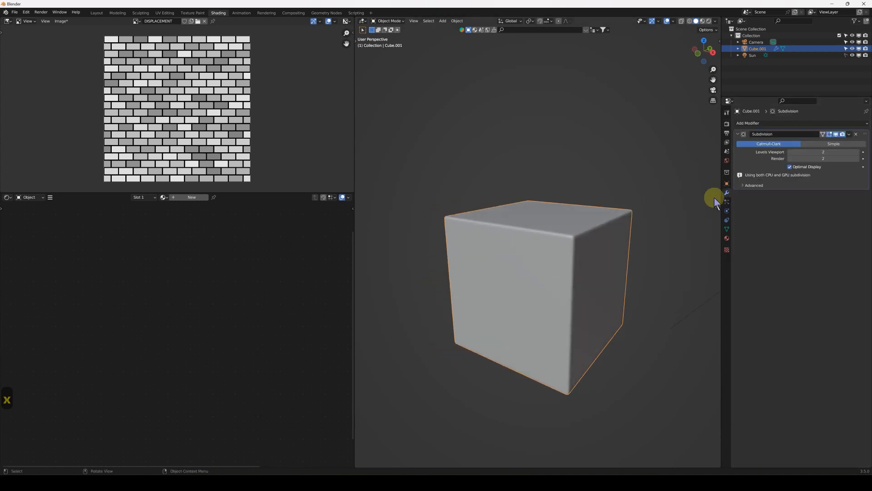
click(772, 126)
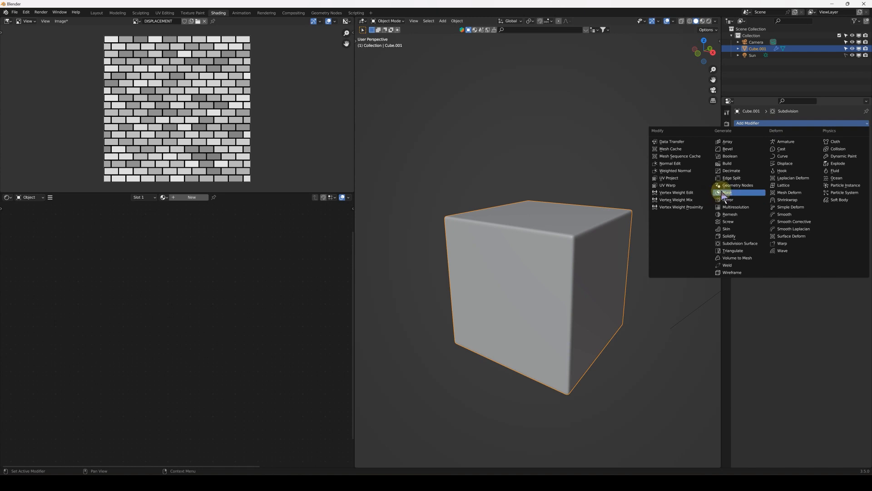
click(794, 166)
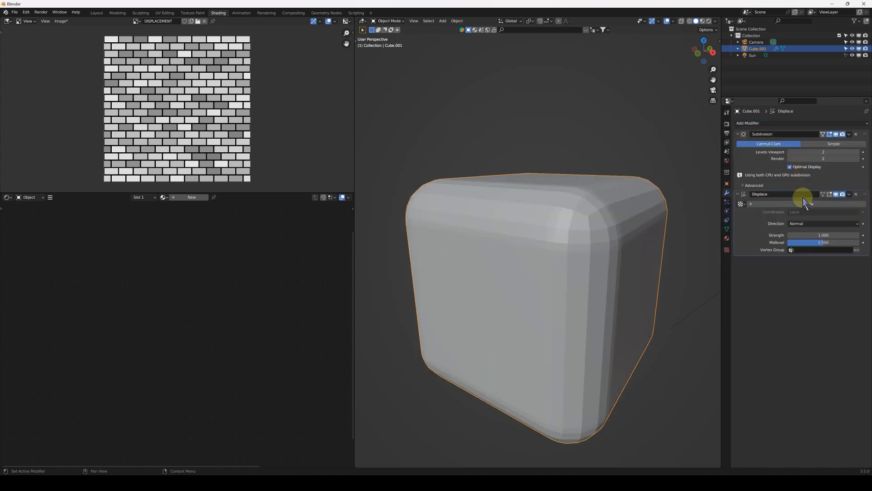
Step: Set the Displace modifier's midlevel to 0 and its strength to 0.2
click(824, 241)
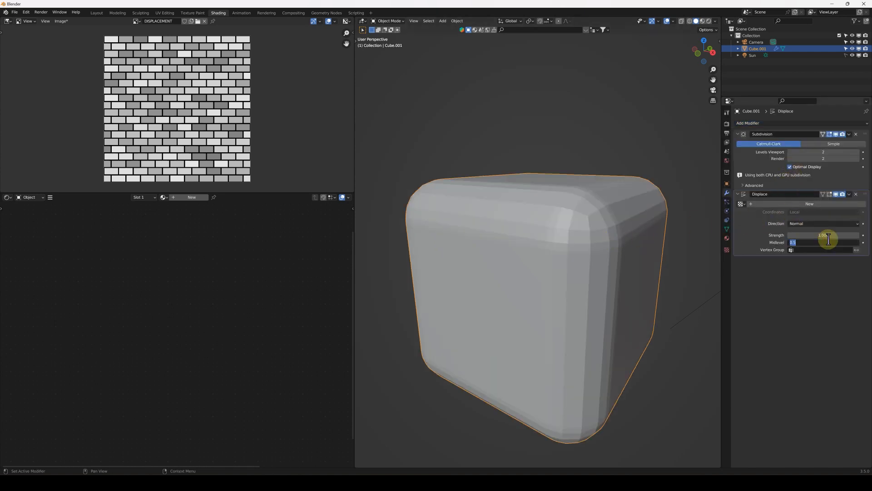
text(0)
key(Return)
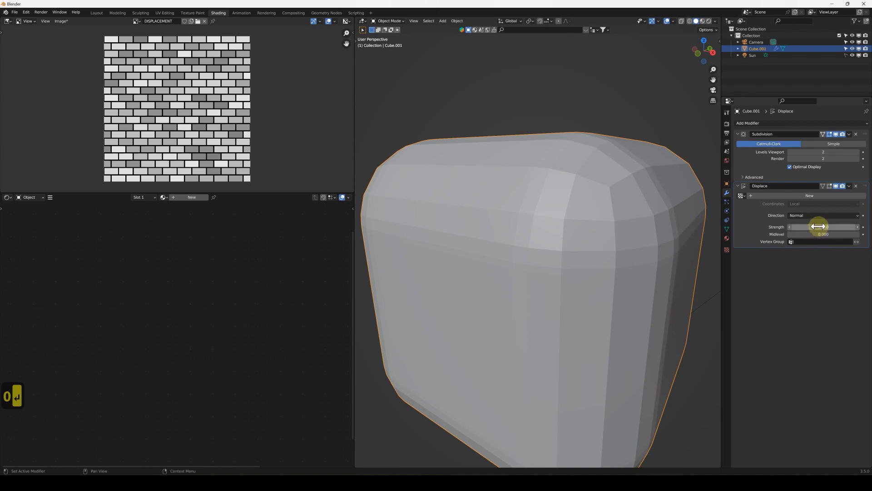
click(818, 227)
text(.2)
key(Return)
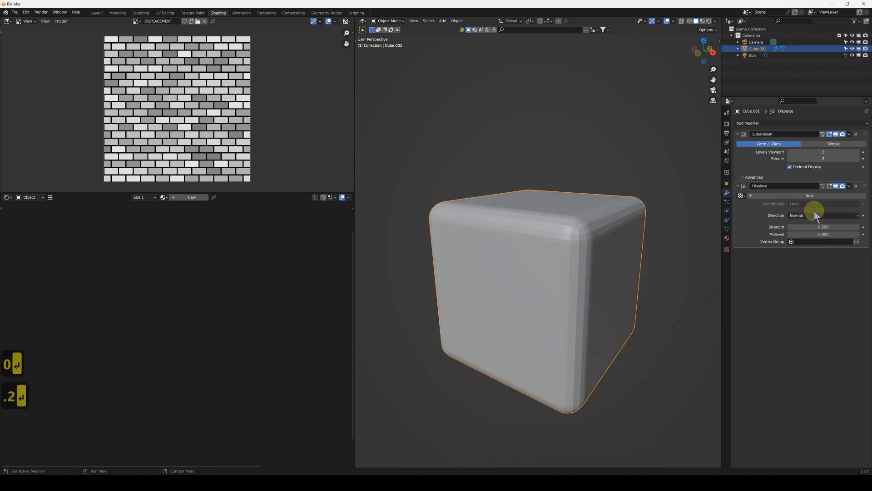
Step: Create a new texture for the Displace modifier, set its coordinates to UV, and show the texture's settings
click(781, 196)
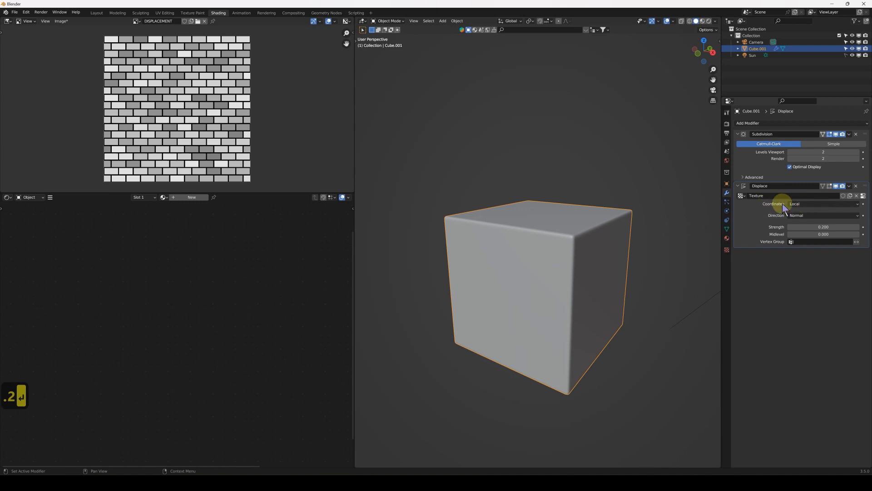
click(803, 204)
click(804, 234)
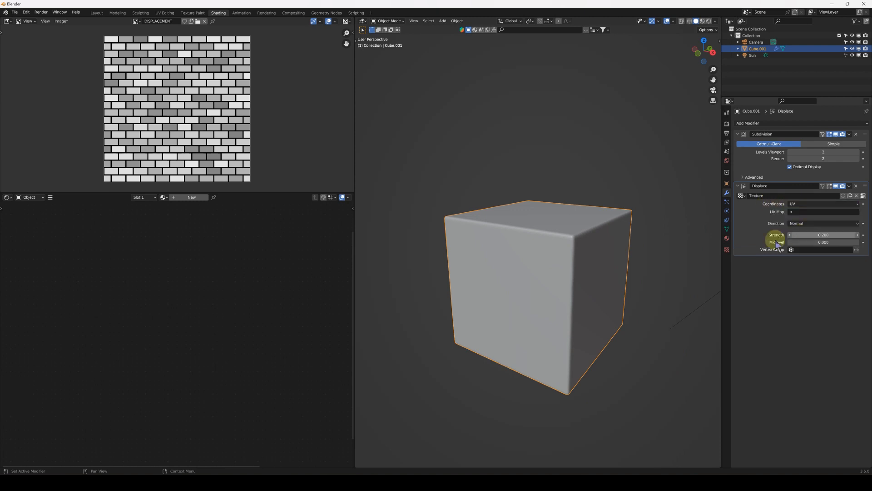
click(727, 251)
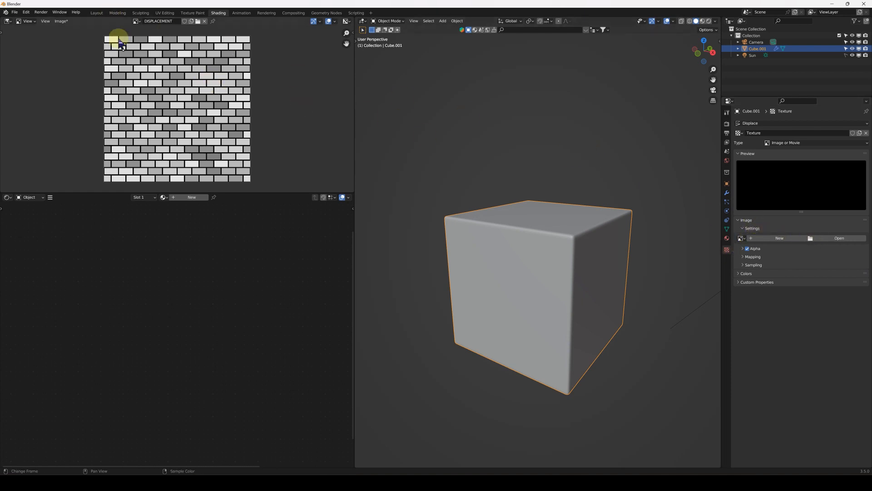
Step: Save the baked displacement image as a TIFF named DISPLACEMENT.tif in the Documents folder
click(61, 20)
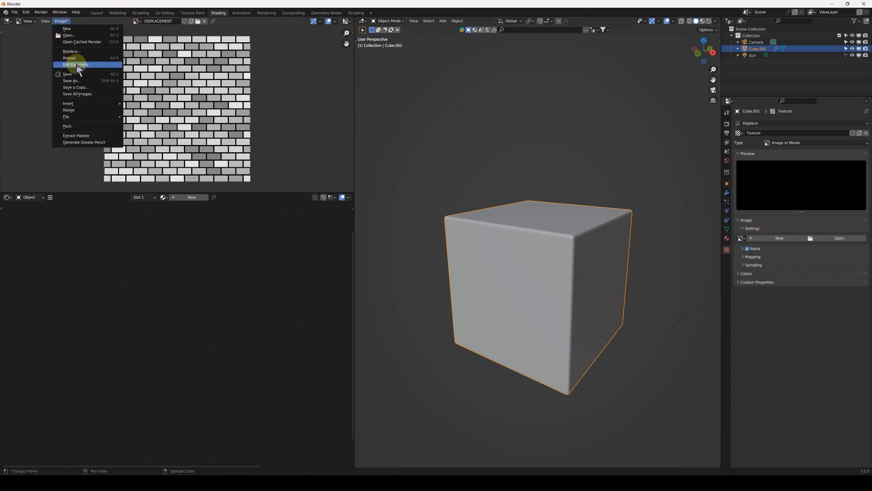
click(62, 21)
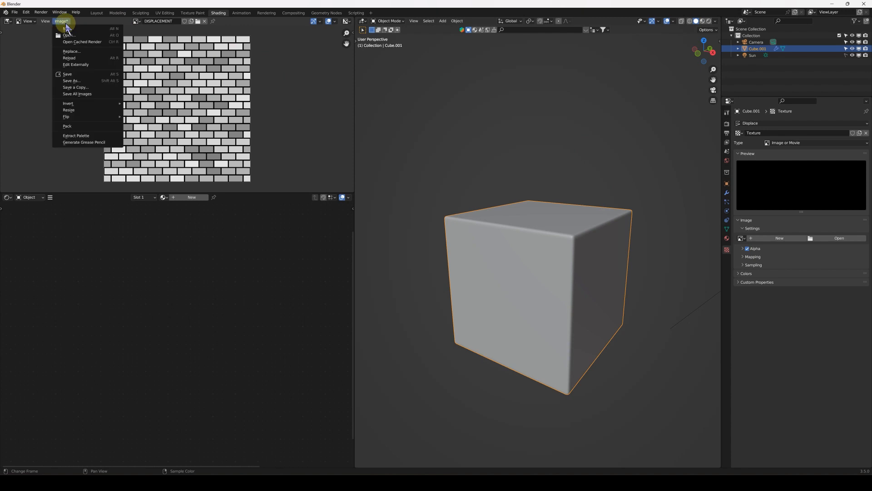
click(85, 81)
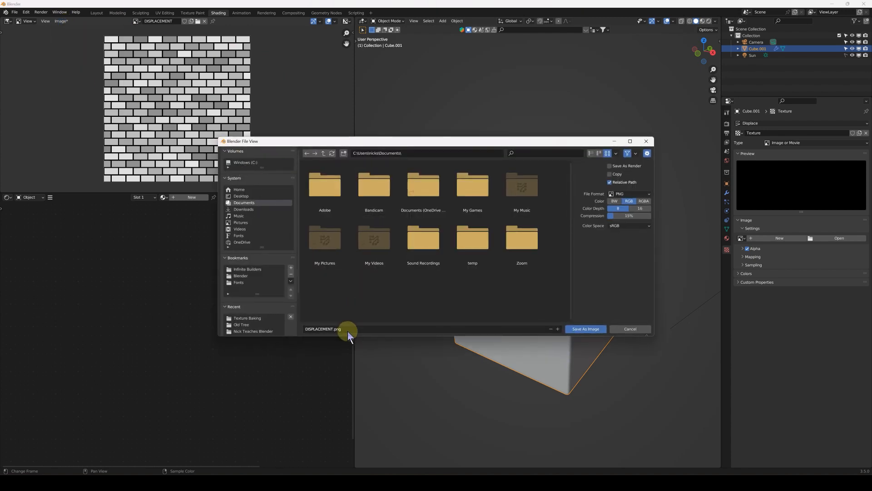
click(631, 194)
click(606, 253)
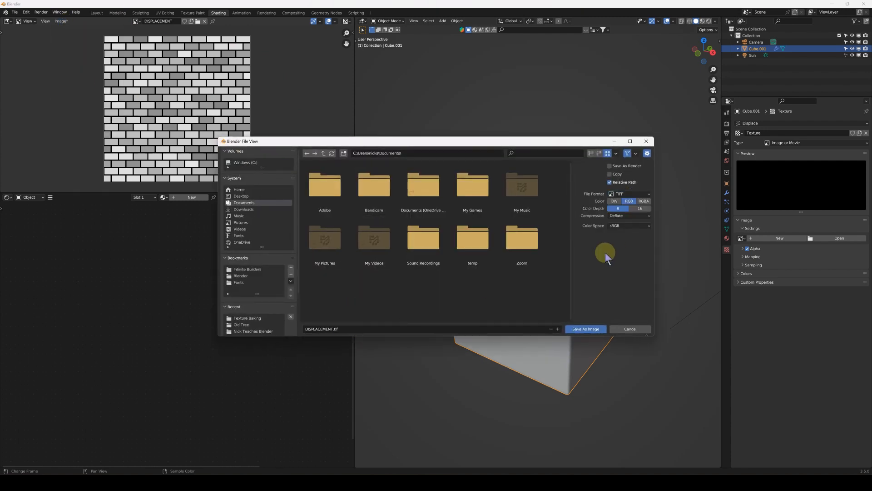
click(598, 329)
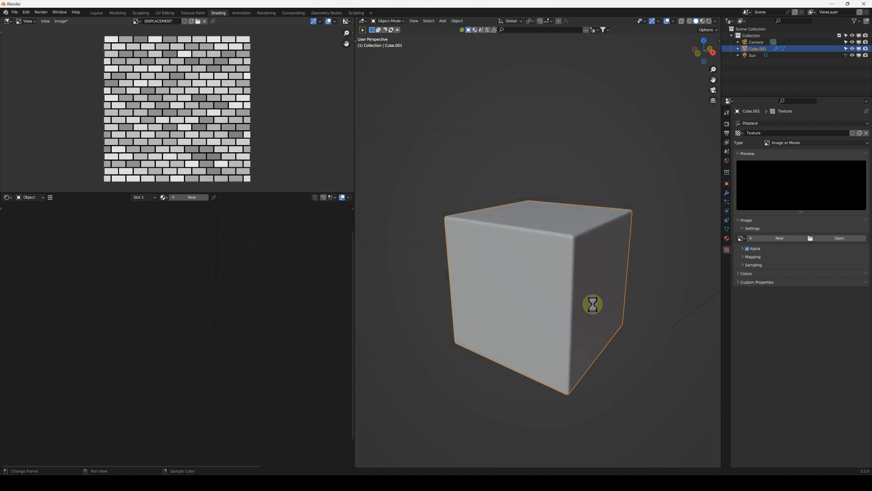
Step: Load DISPLACEMENT.tif from the Documents folder as the image for the Displace modifier's texture
click(841, 239)
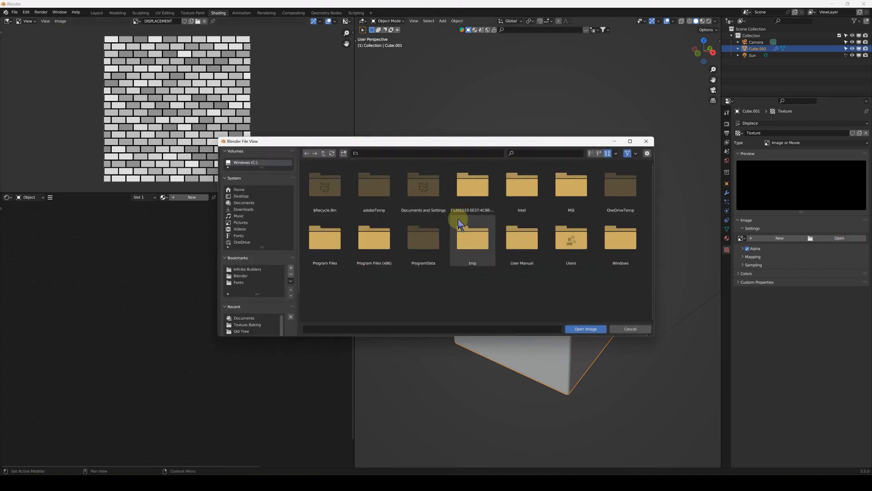
click(244, 203)
double_click(486, 248)
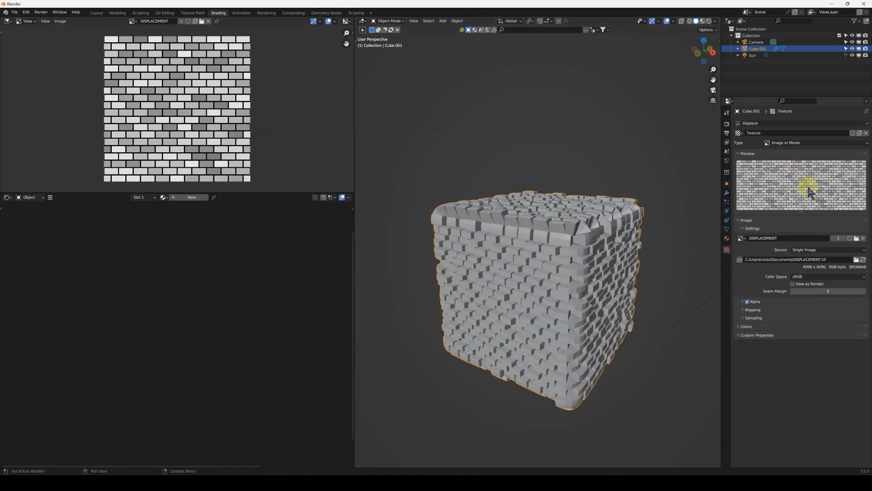
middle_drag(588, 272, 609, 273)
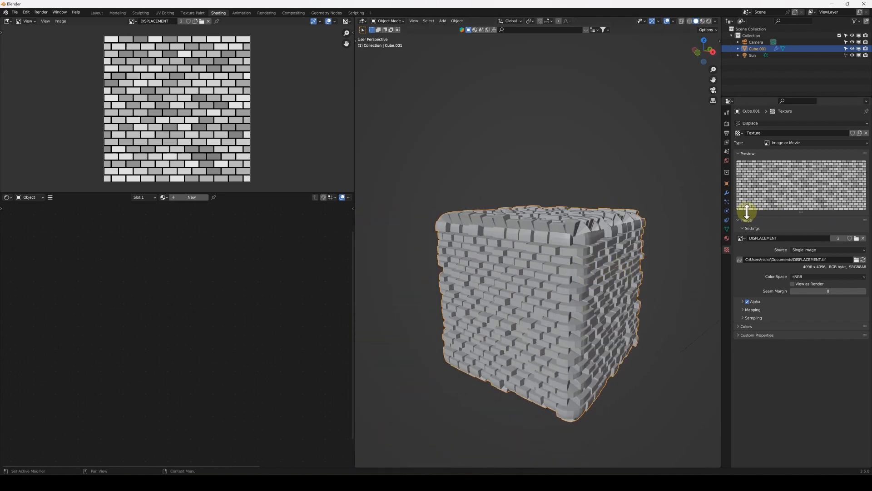
Step: Set the Displace modifier's strength to 0.1
click(727, 193)
click(831, 234)
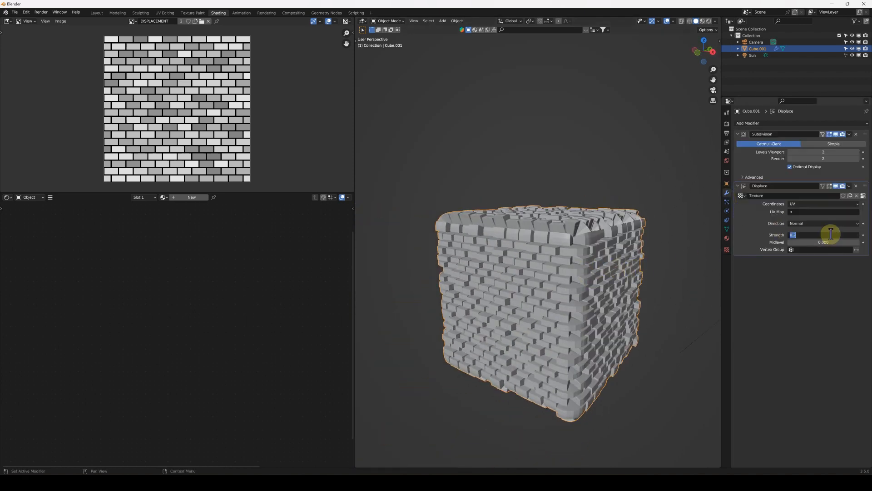
text(.1)
key(Return)
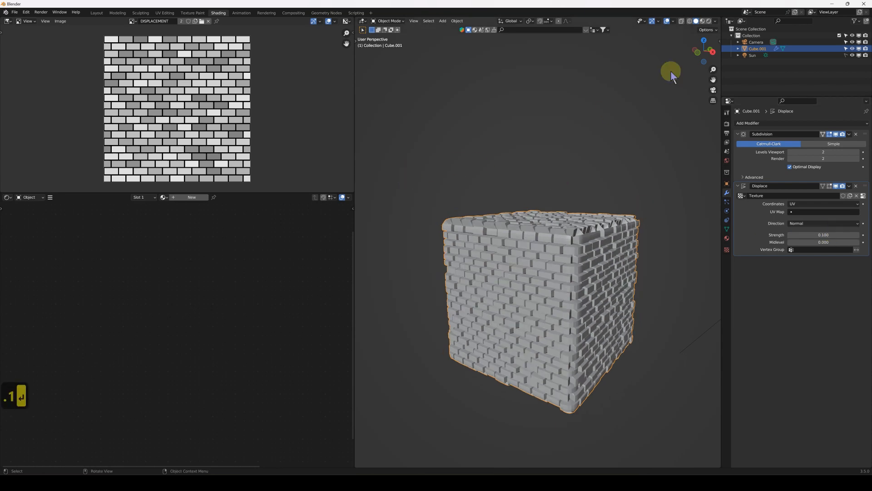
Step: Show the cube in Rendered shading and give it a new material with a dark reddish-brown base color and roughness of about 0.9
click(709, 21)
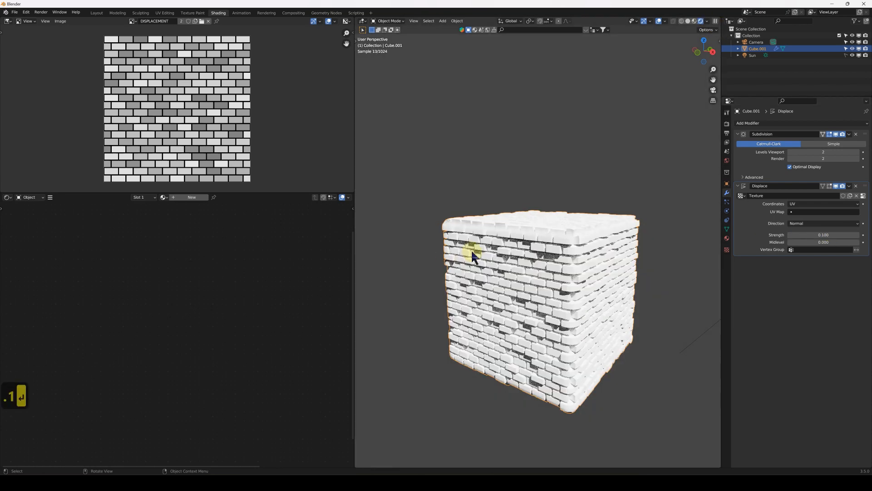
click(175, 197)
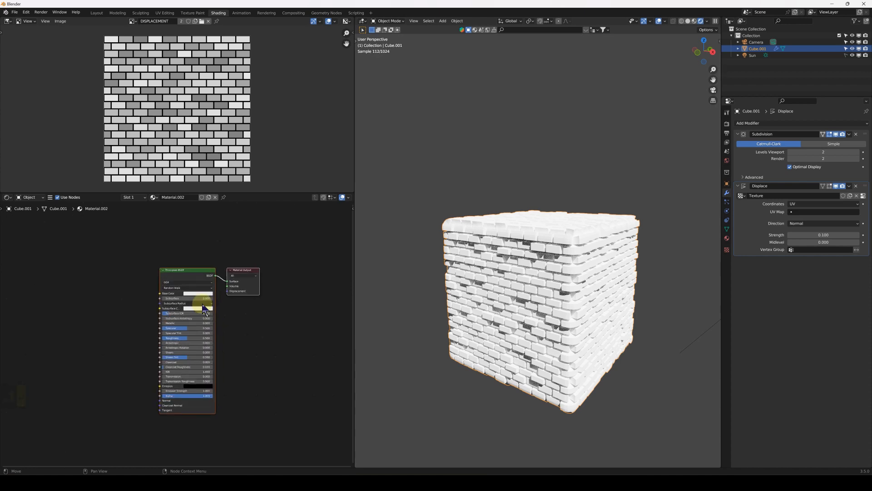
scroll(203, 309, up, 2)
click(206, 279)
click(211, 228)
click(238, 223)
drag(194, 340, 217, 340)
middle_drag(549, 307, 565, 292)
scroll(576, 332, up, 2)
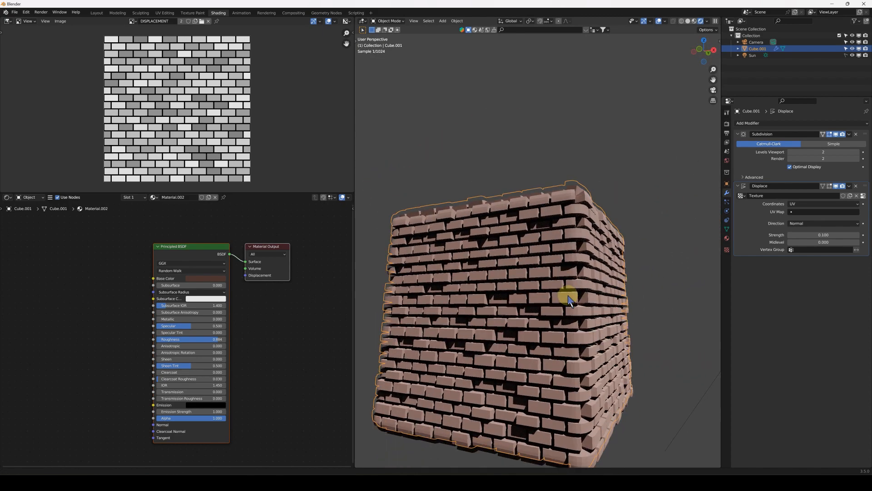
scroll(568, 291, down, 2)
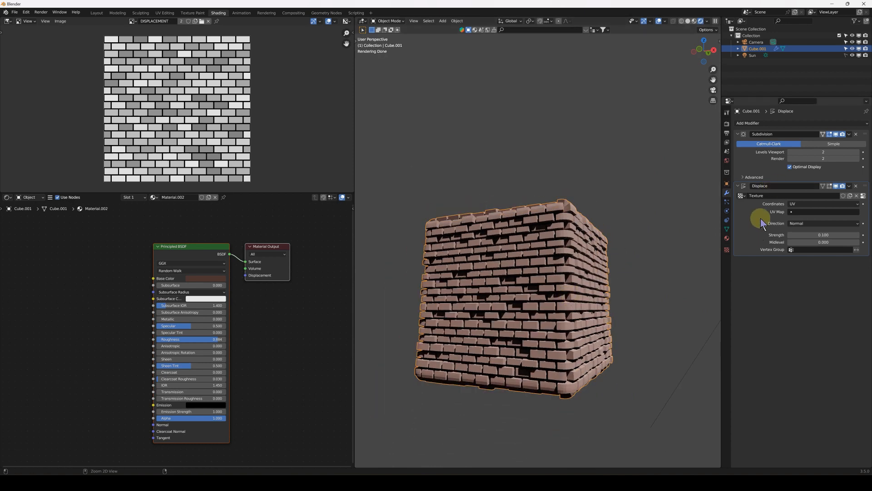
Step: Apply the cube's Subdivision modifier and its Displace modifier to the mesh
key(ctrl+a)
key(ctrl+z)
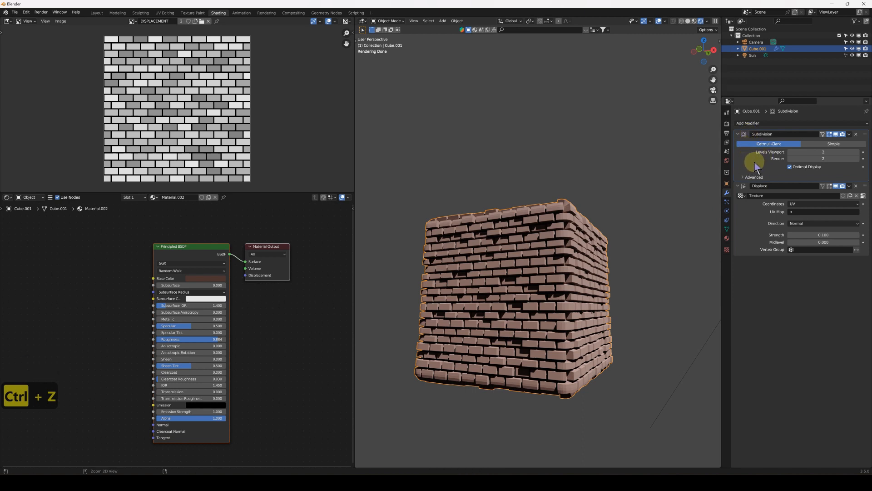
key(ctrl+a)
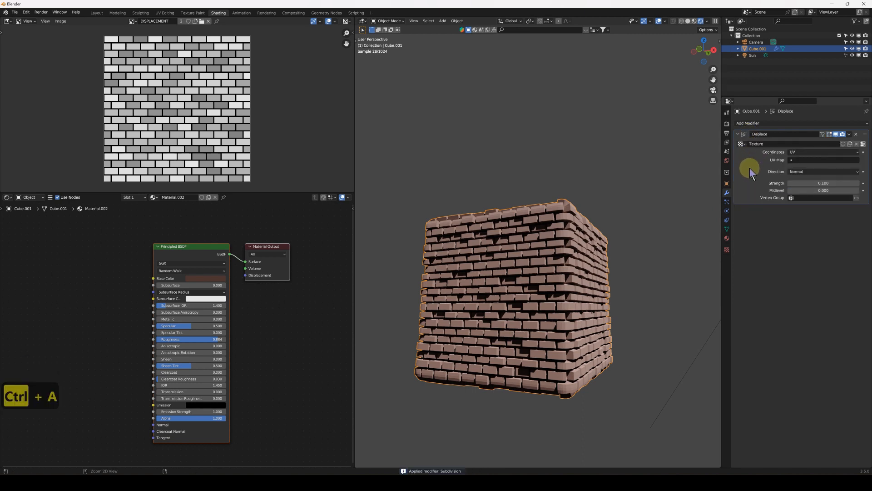
key(ctrl+a)
Step: Examine the applied brick geometry in Edit Mode with Solid shading, and return to Object Mode
middle_drag(540, 261, 522, 253)
scroll(563, 284, up, 3)
key(Tab)
scroll(582, 252, up, 4)
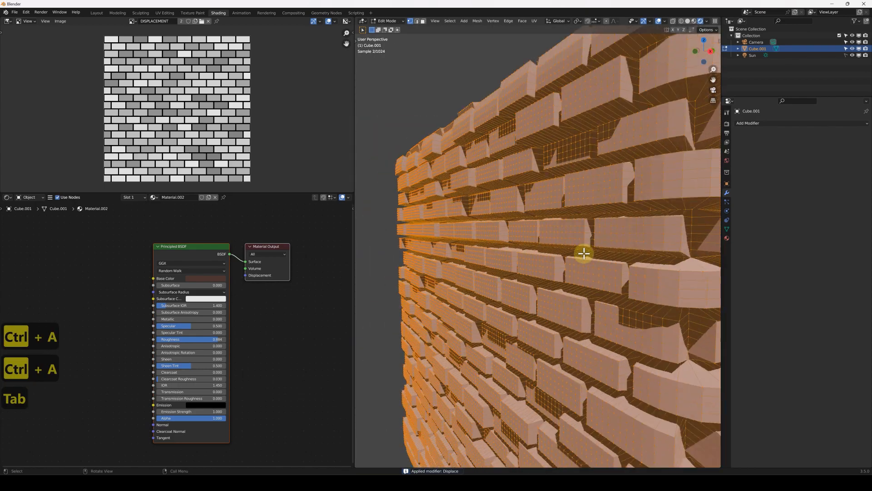
middle_drag(582, 251, 636, 273)
click(688, 21)
mouse_move(591, 227)
middle_down()
mouse_move(552, 218)
mouse_move(604, 230)
mouse_move(559, 220)
mouse_move(568, 211)
mouse_move(475, 269)
middle_up()
scroll(603, 232, down, 3)
scroll(604, 233, down, 3)
key(Tab)
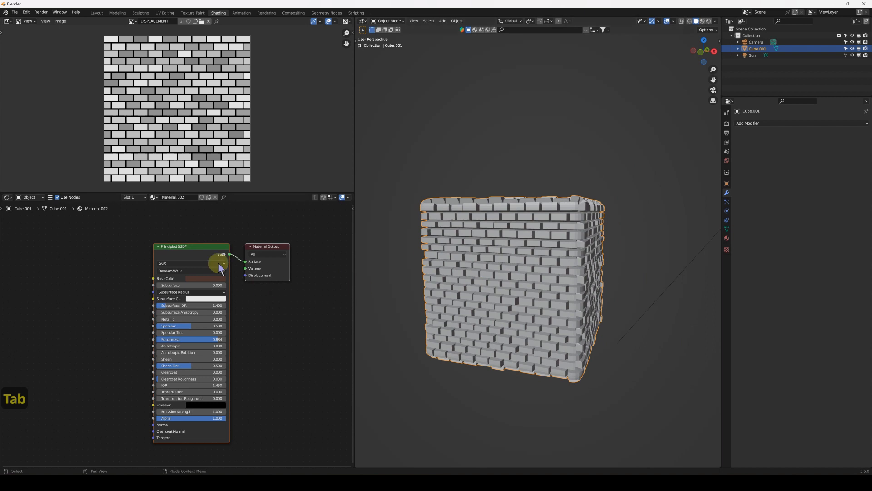
Step: Assign the procedural brick material Material.001 to the cube and bring up the Cycles bake settings
click(156, 197)
click(184, 214)
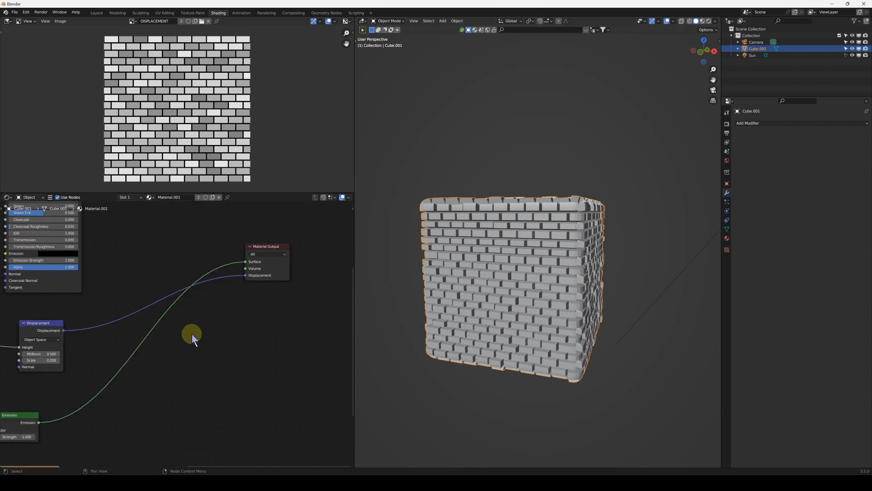
middle_drag(117, 344, 213, 327)
middle_drag(129, 321, 167, 325)
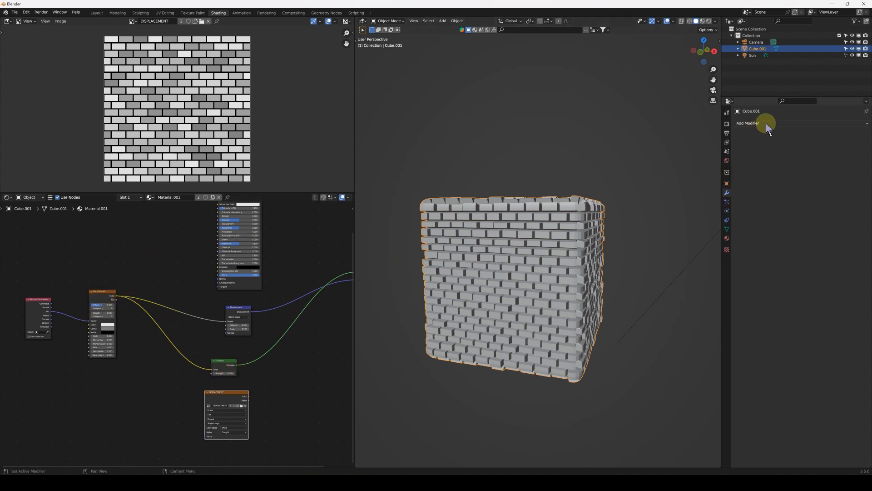
click(727, 124)
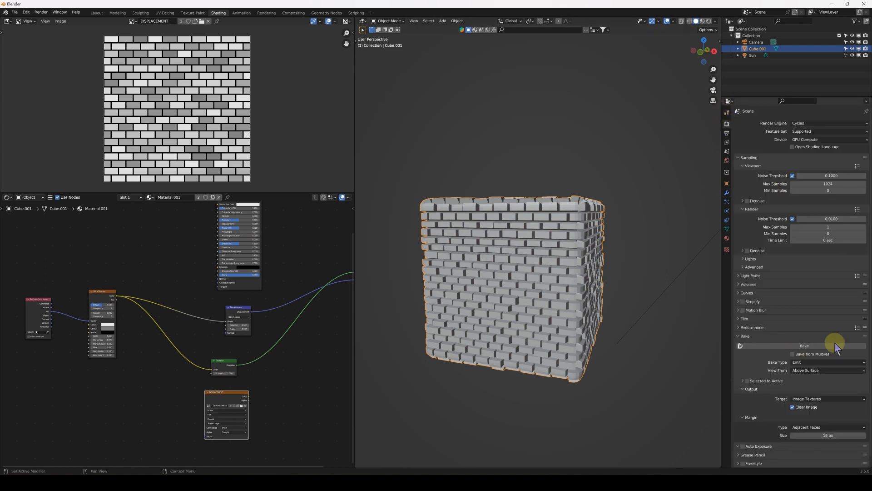